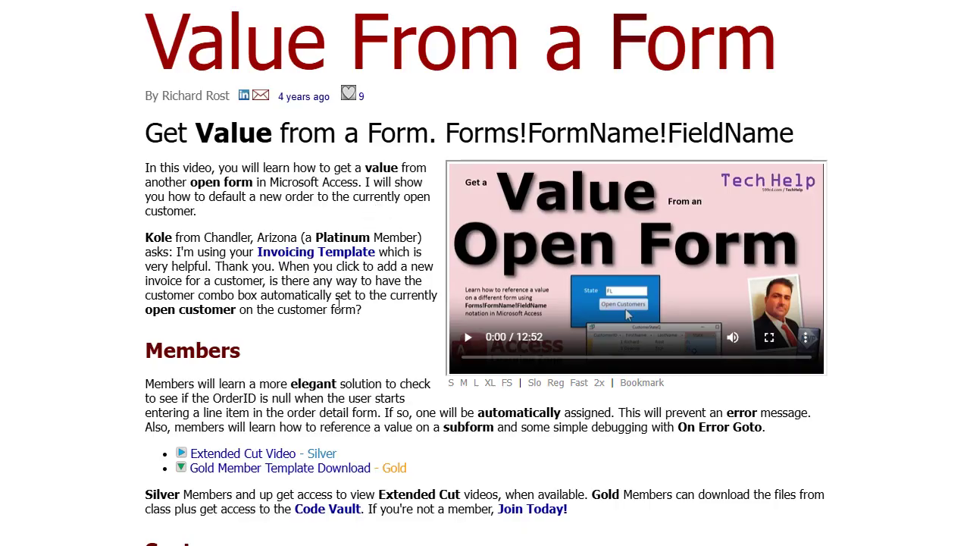
- Highlight the subform syntax line Forms!ParentFormName!SubFormName.Form!FieldName on the 599CD page
scroll(339, 300, "down", 3)
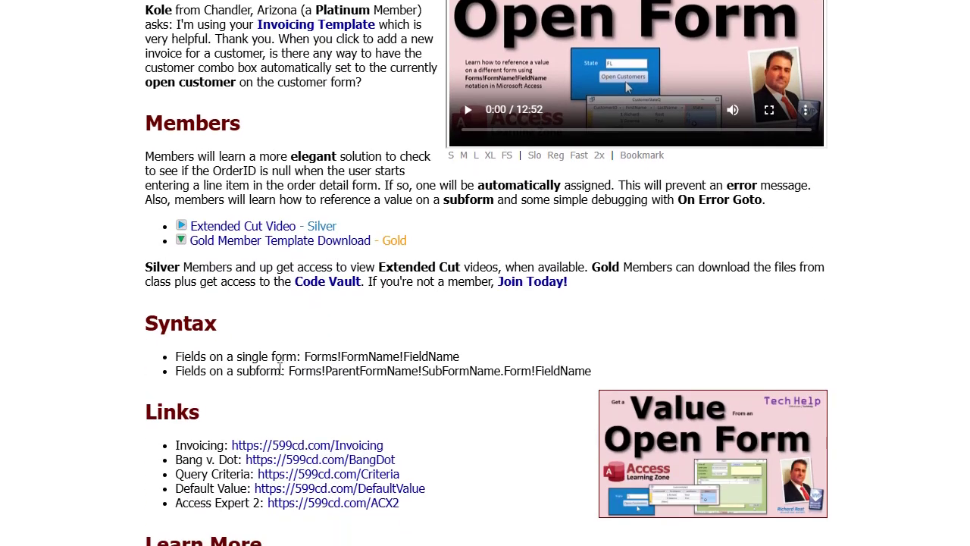
left_click_drag(288, 370, 613, 379)
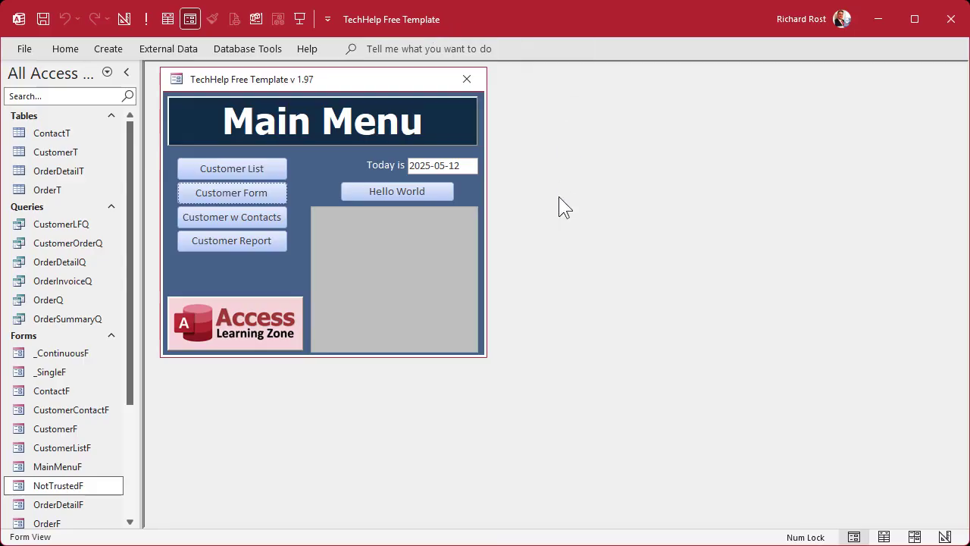
- Open the Customers form, then the first customer's $4,200.00 Starship Parts order
left_click(242, 195)
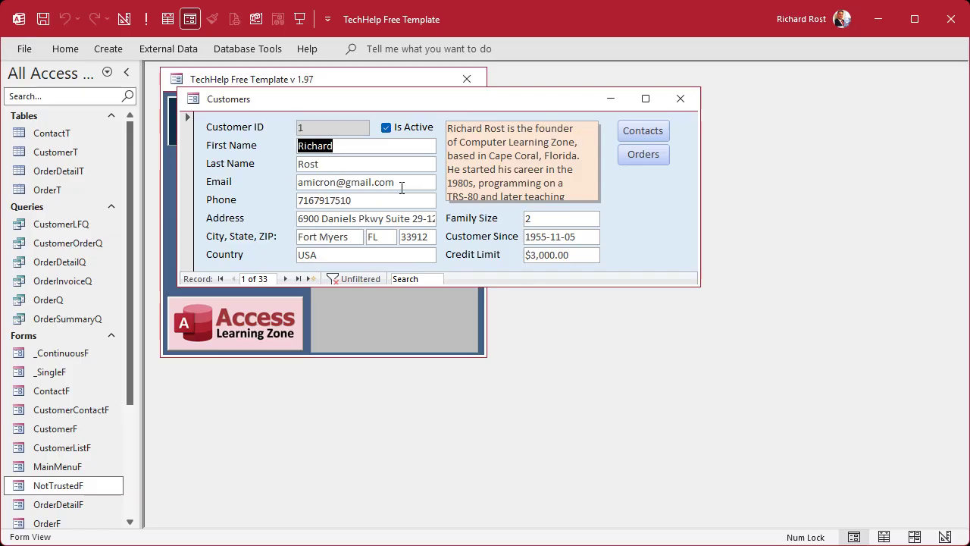
left_click(643, 154)
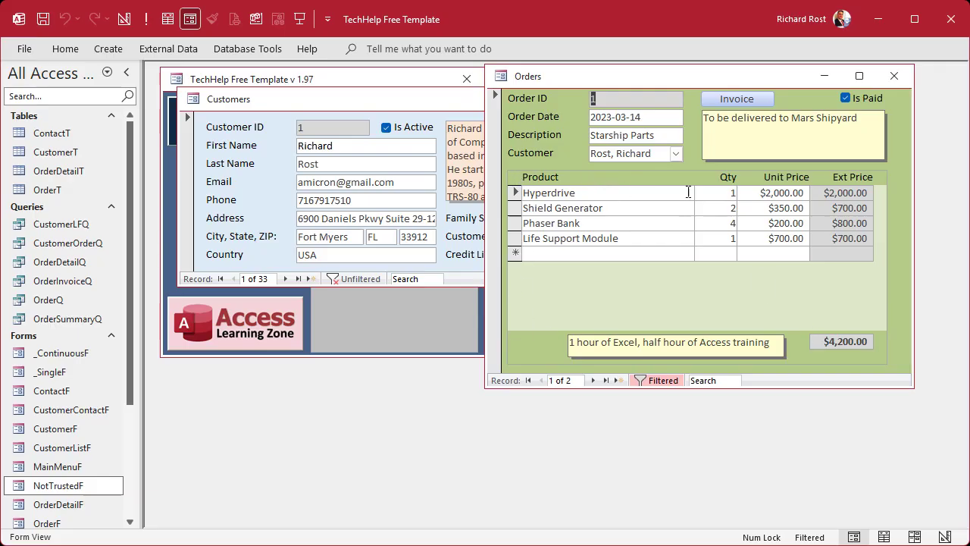
- Check the order details subform in OrderF's Design View, then close that design
right_click(678, 77)
left_click(714, 201)
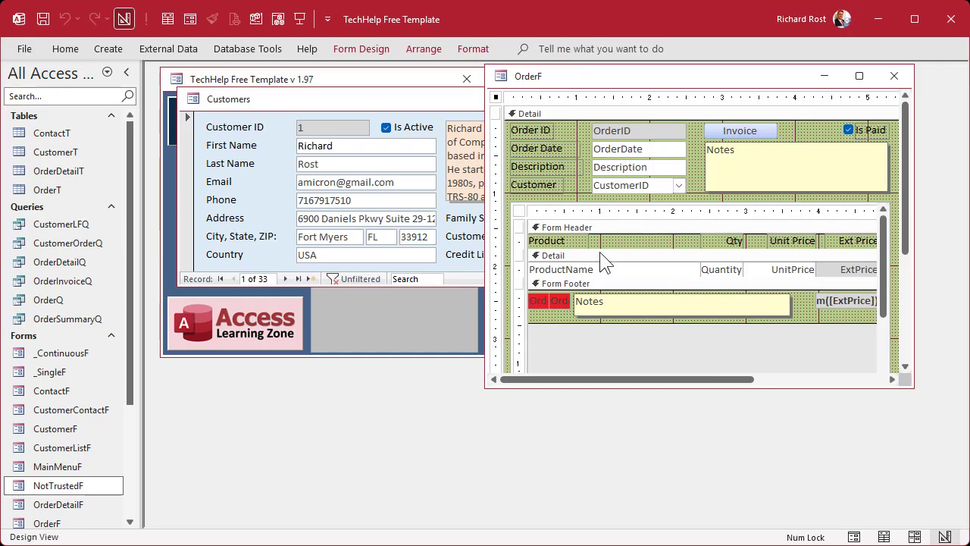
left_click(599, 253)
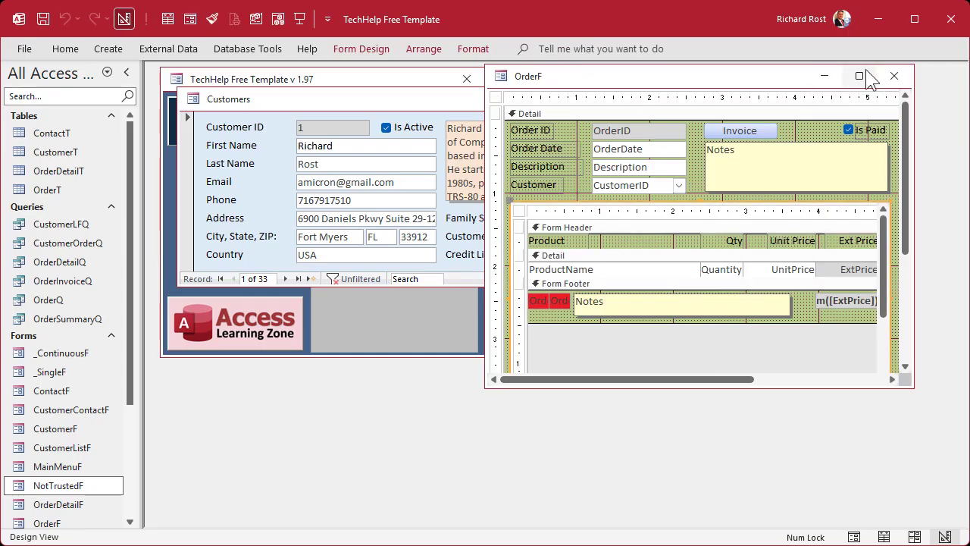
left_click(893, 69)
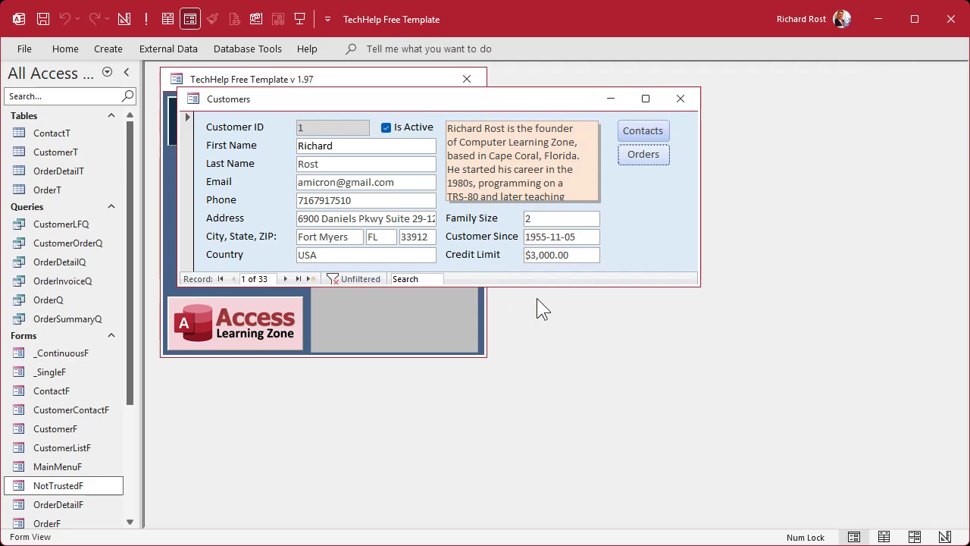
- Put CustomerF in Design View and enlarge its window and Detail section
right_click(449, 99)
left_click(500, 219)
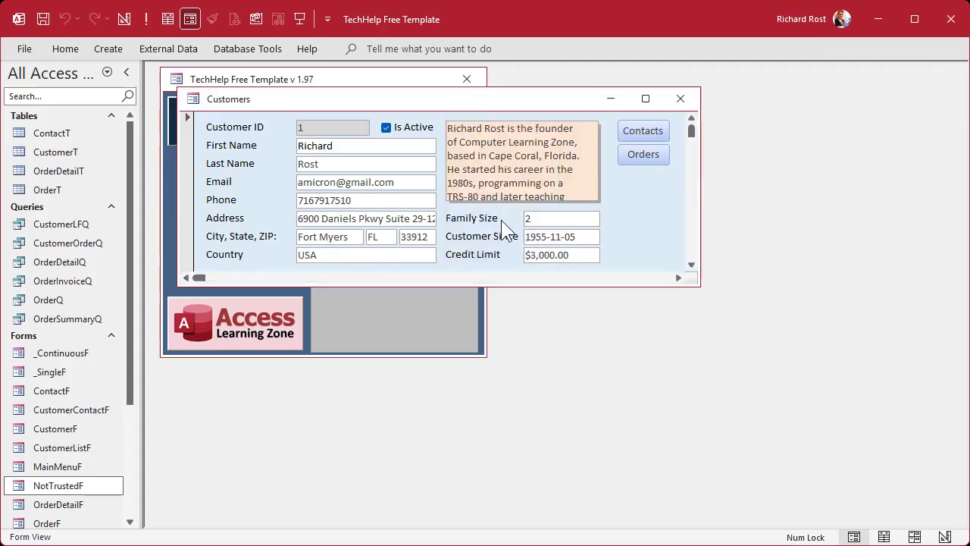
left_click_drag(440, 100, 433, 85)
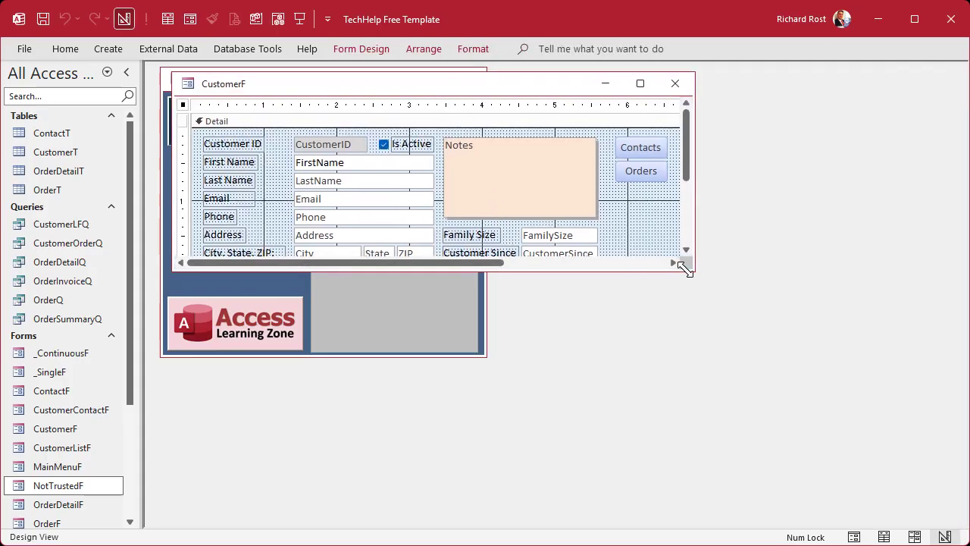
left_click_drag(684, 268, 757, 514)
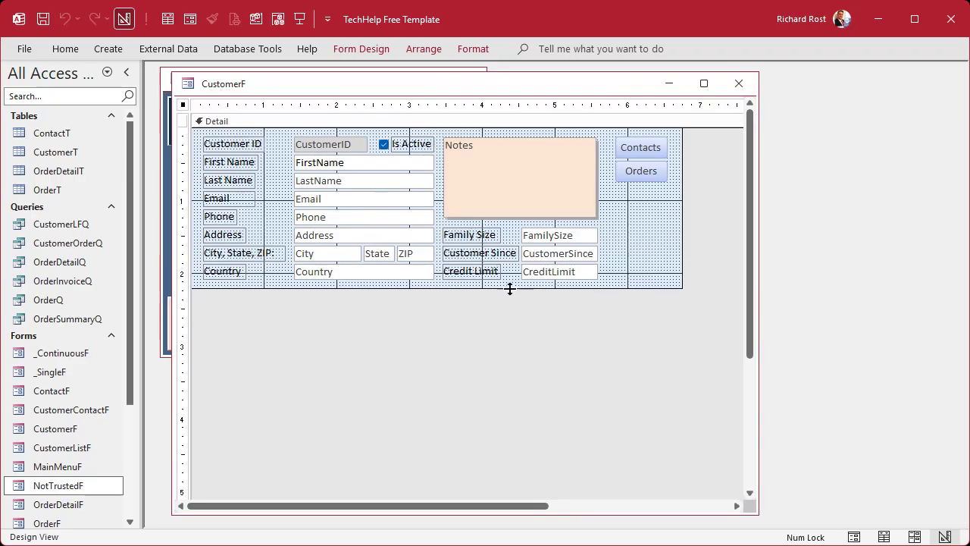
left_click_drag(510, 289, 526, 487)
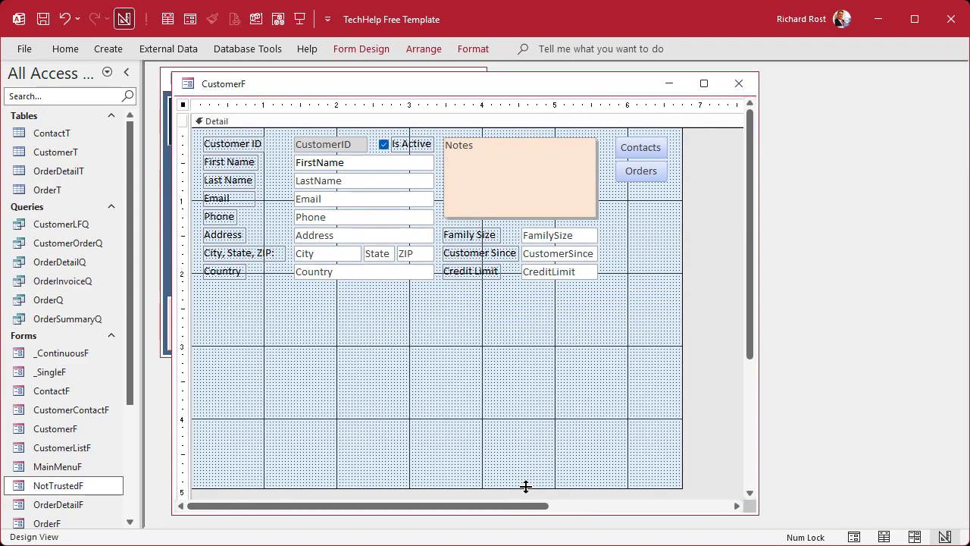
- Drop OrderF into the Detail section as a subform, delete its Orders label, shift it left
scroll(75, 447, "down", 2)
left_click(63, 448)
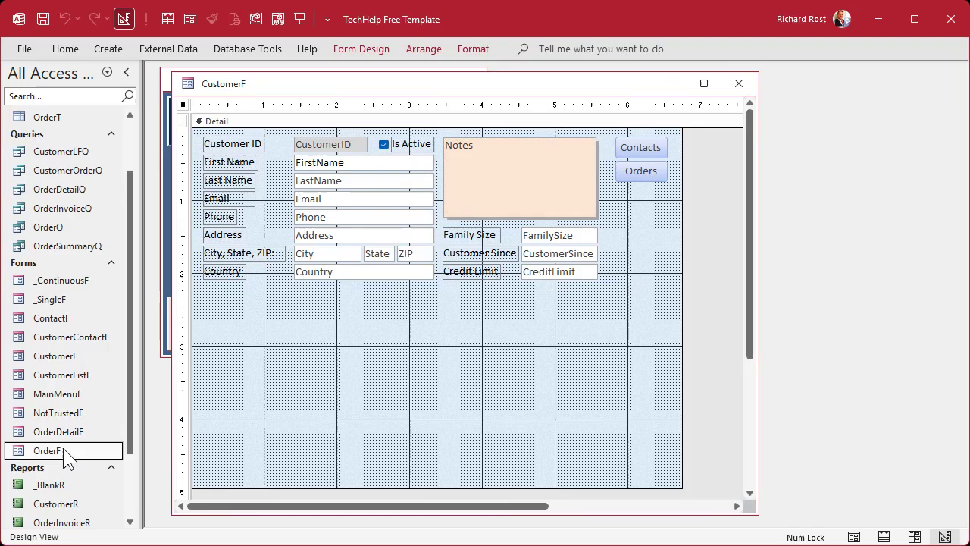
left_click_drag(63, 448, 284, 298)
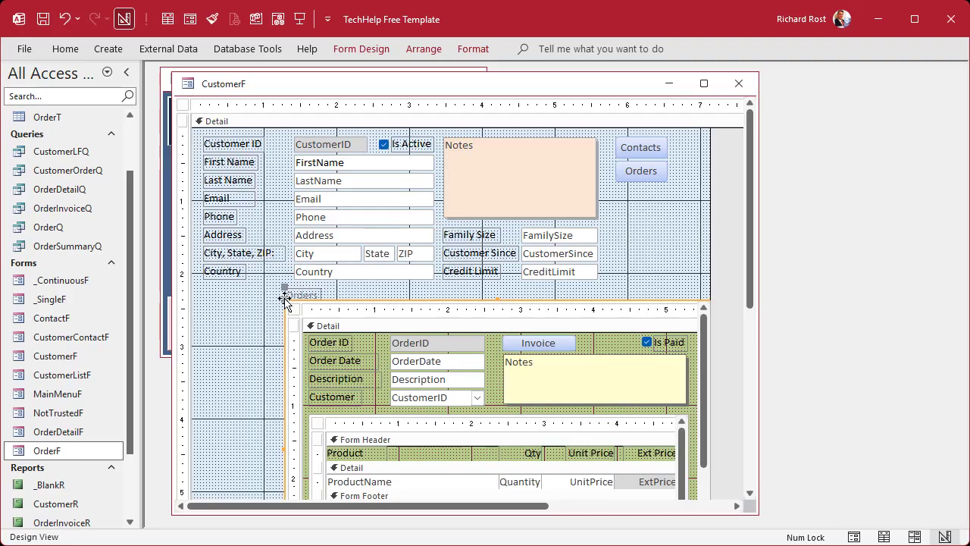
left_click(309, 291)
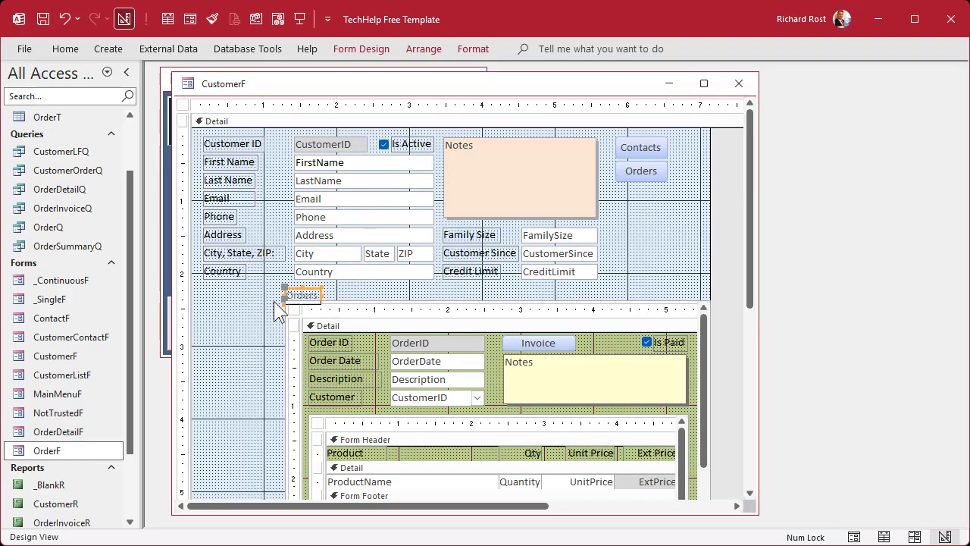
key("Delete")
left_click_drag(307, 307, 229, 287)
left_click(657, 354)
scroll(656, 355, "down", 2)
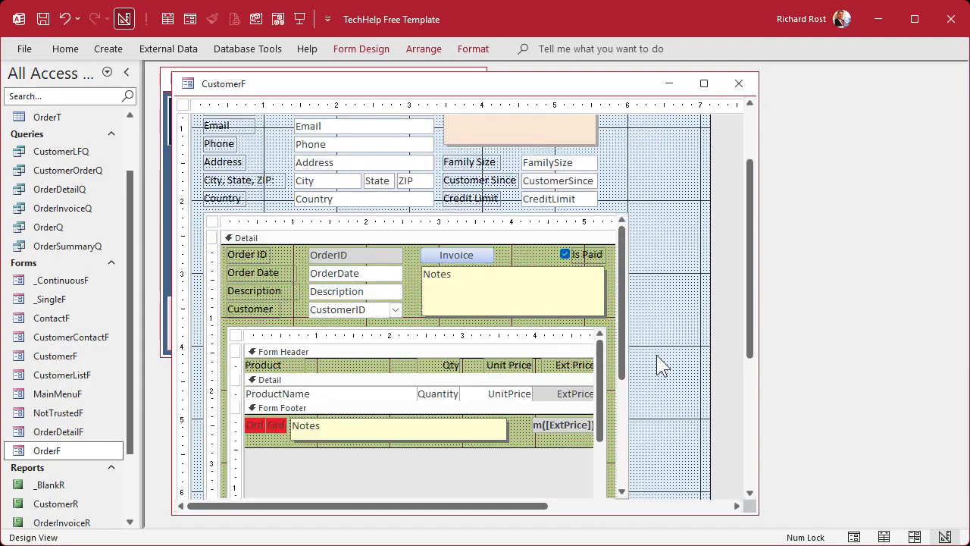
scroll(656, 355, "down", 4)
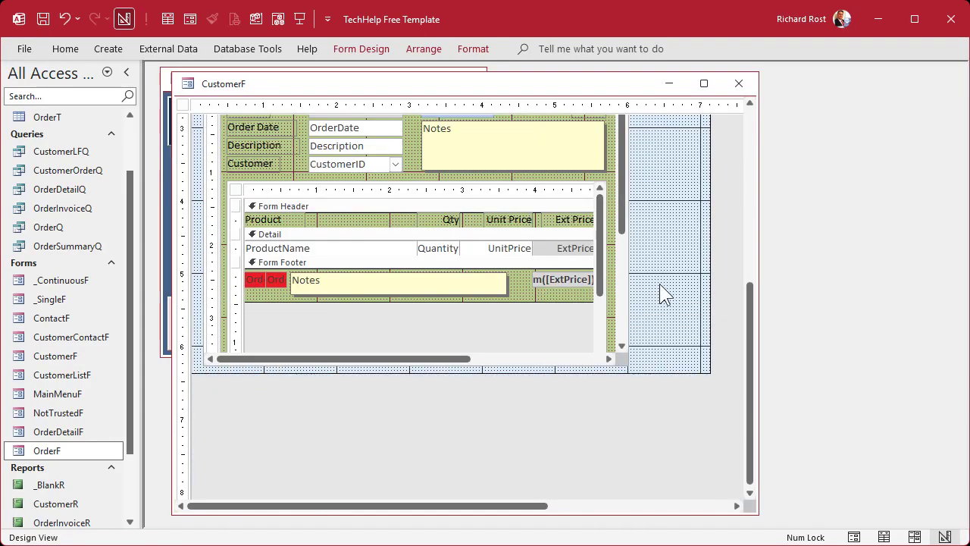
- Preview the Customers form, then reopen its design and shorten the nested order details subform
left_click(735, 84)
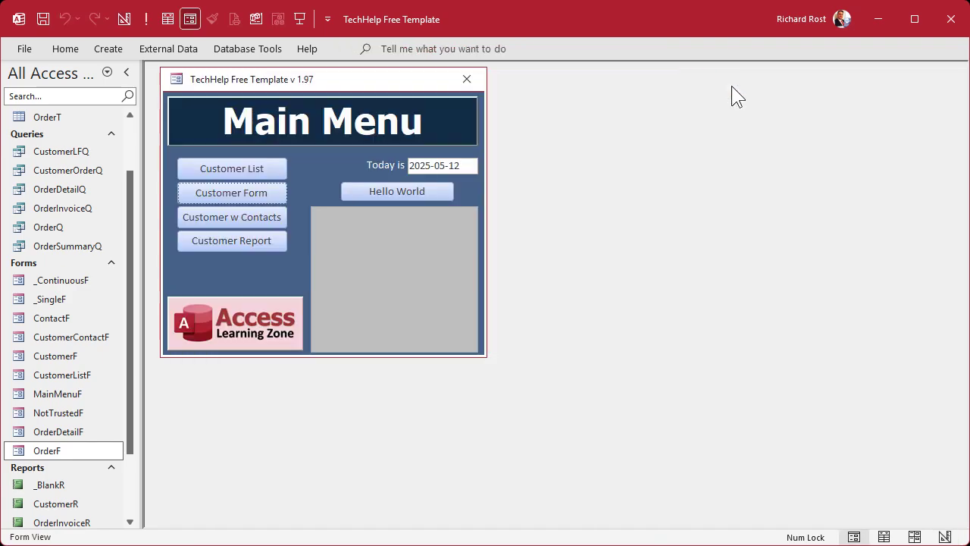
left_click(232, 192)
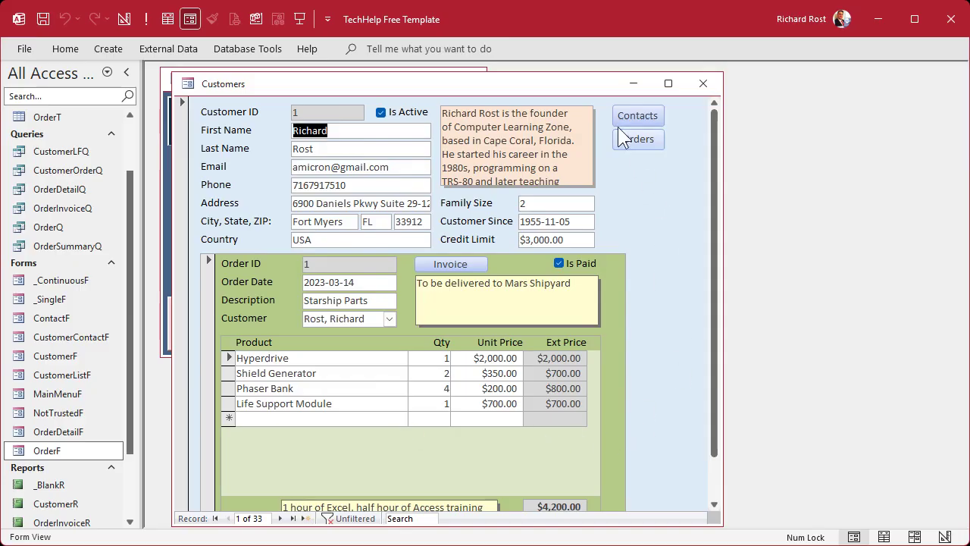
right_click(578, 81)
left_click(632, 197)
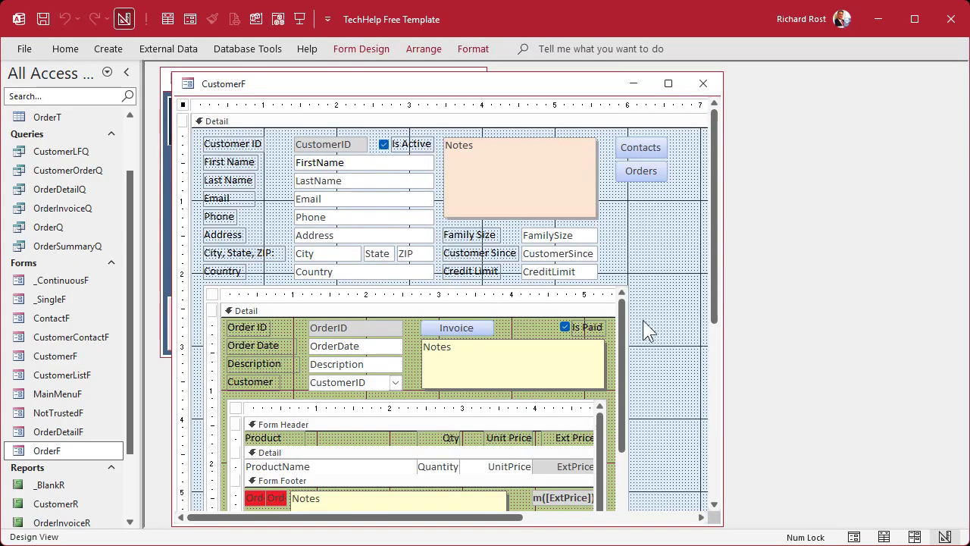
scroll(644, 318, "down", 3)
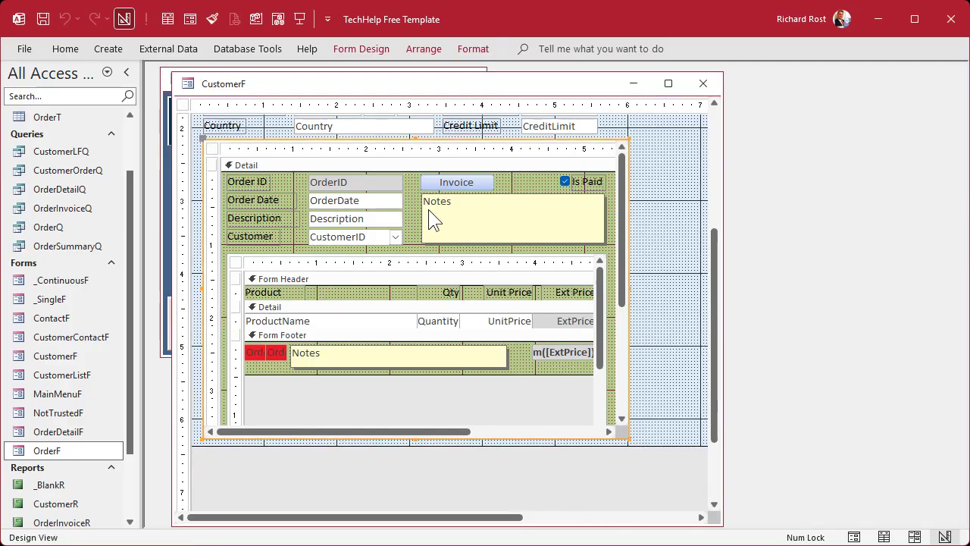
left_click(435, 289)
scroll(441, 288, "down", 2)
scroll(440, 287, "down", 2)
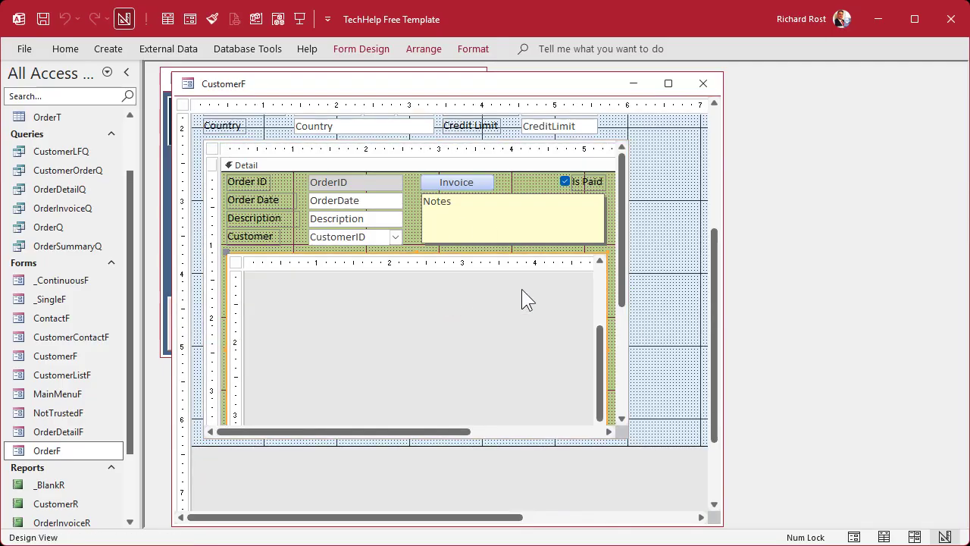
scroll(623, 258, "down", 2)
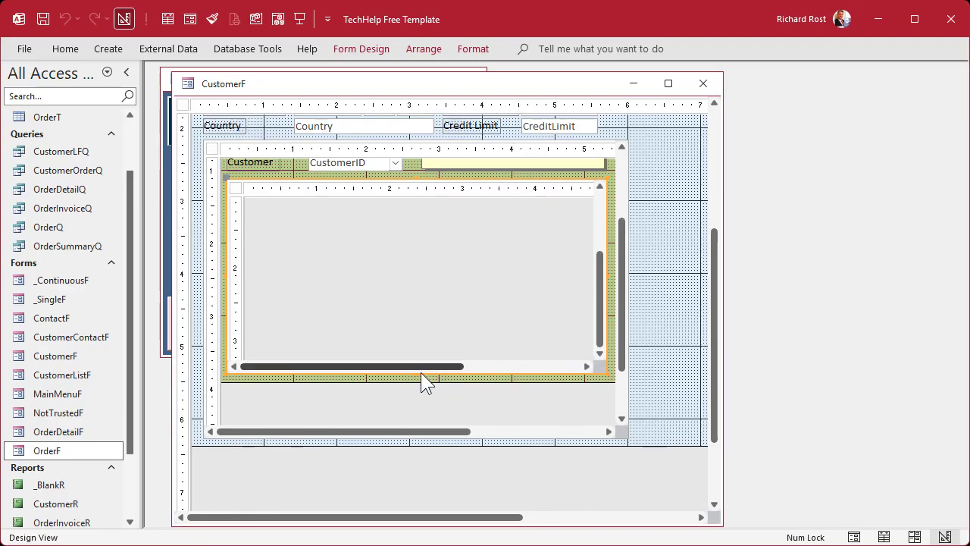
left_click_drag(416, 372, 416, 299)
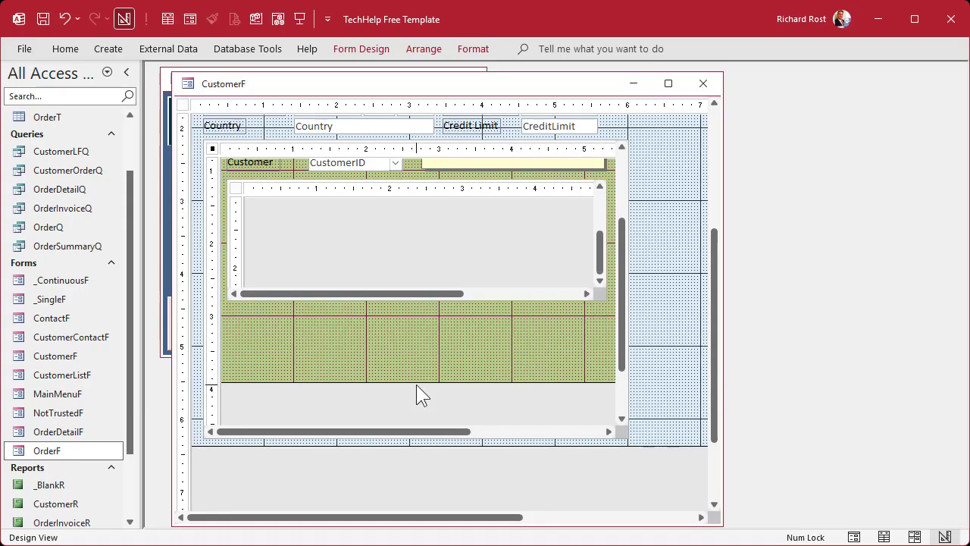
left_click_drag(416, 368, 420, 313)
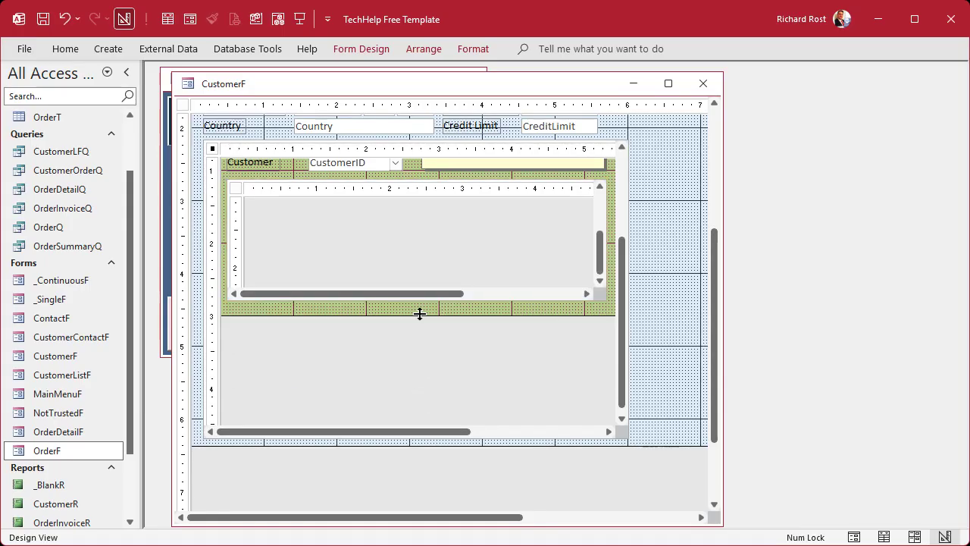
- Shrink the outer order subform and the Detail section, then close and reopen the Customers form
left_click(536, 350)
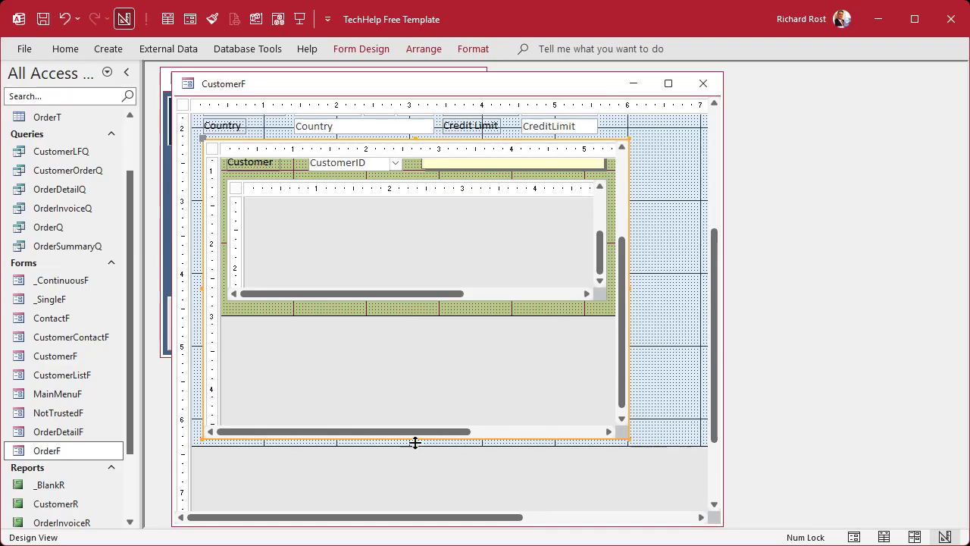
left_click(390, 233)
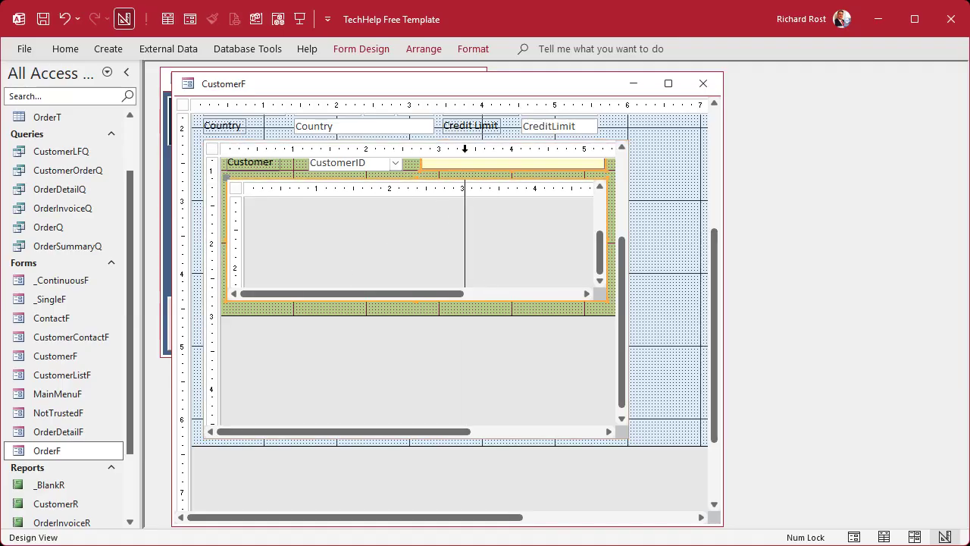
left_click(664, 186)
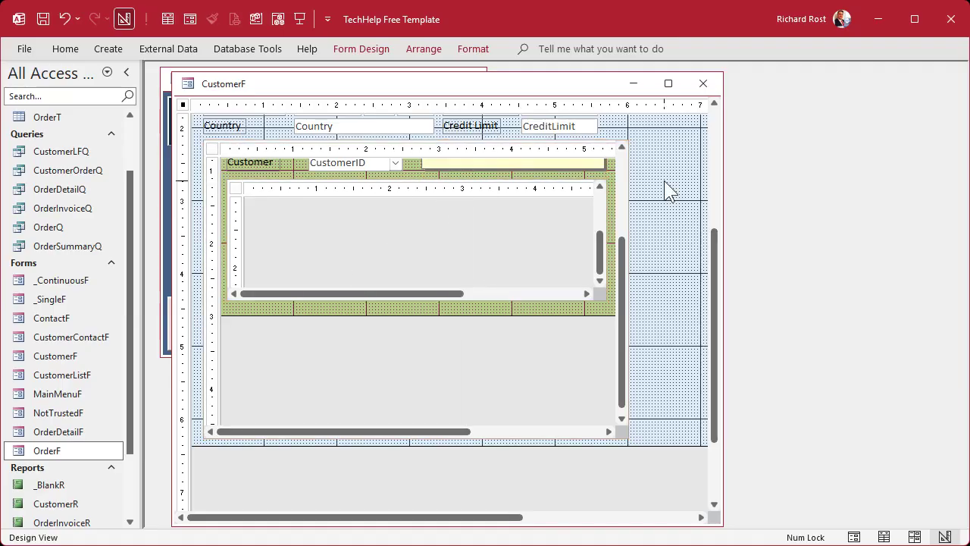
left_click(505, 153)
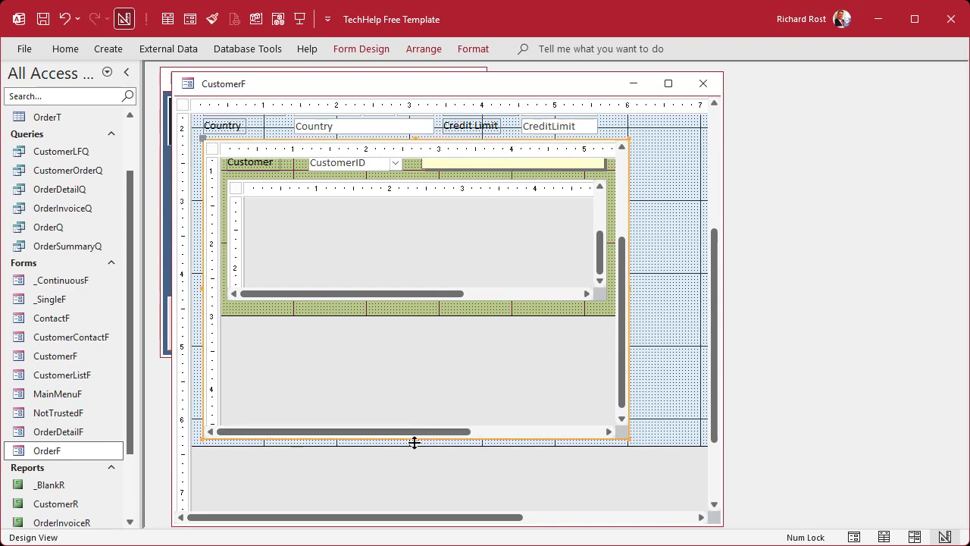
left_click_drag(414, 439, 412, 393)
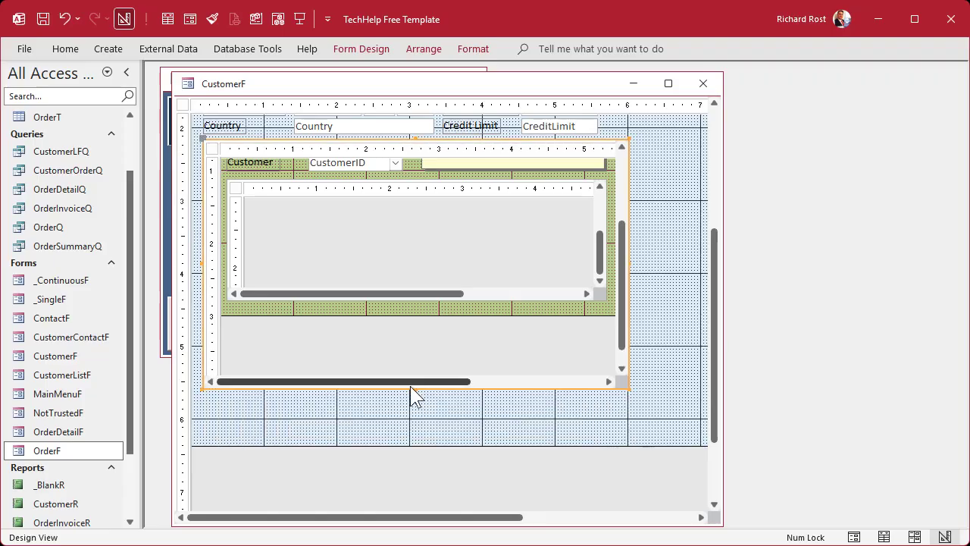
left_click_drag(414, 446, 416, 399)
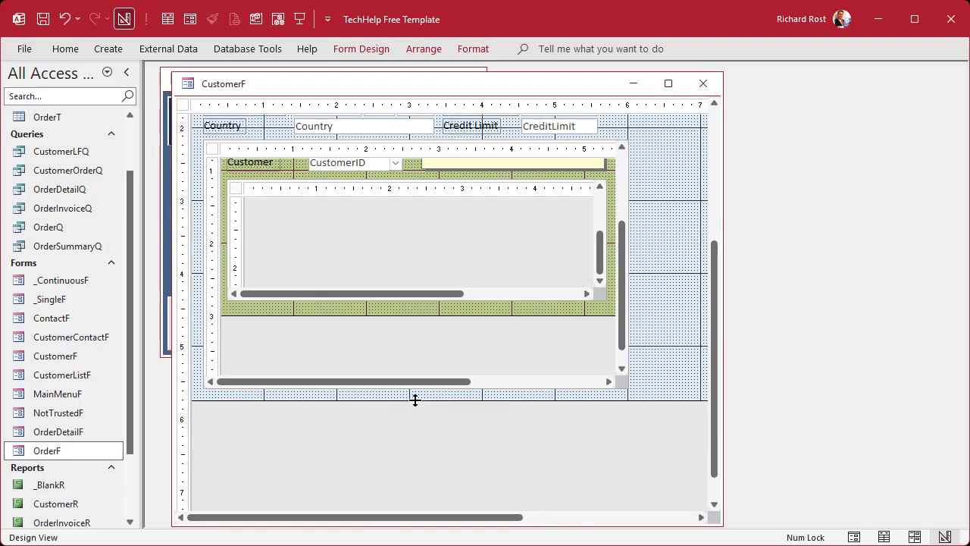
left_click(703, 83)
left_click(273, 192)
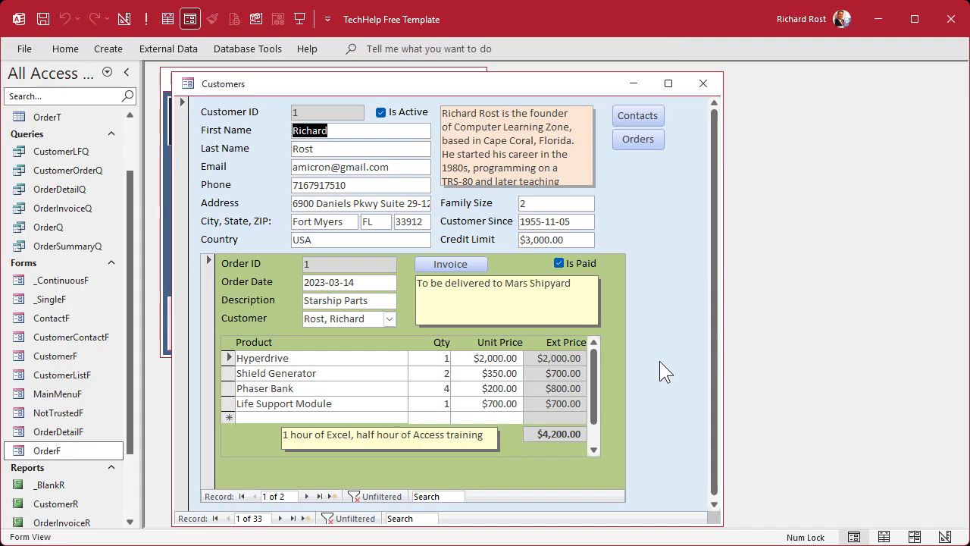
- Inspect the 4200 order total and move the Customers form right to reveal the Main Menu
left_click(564, 440)
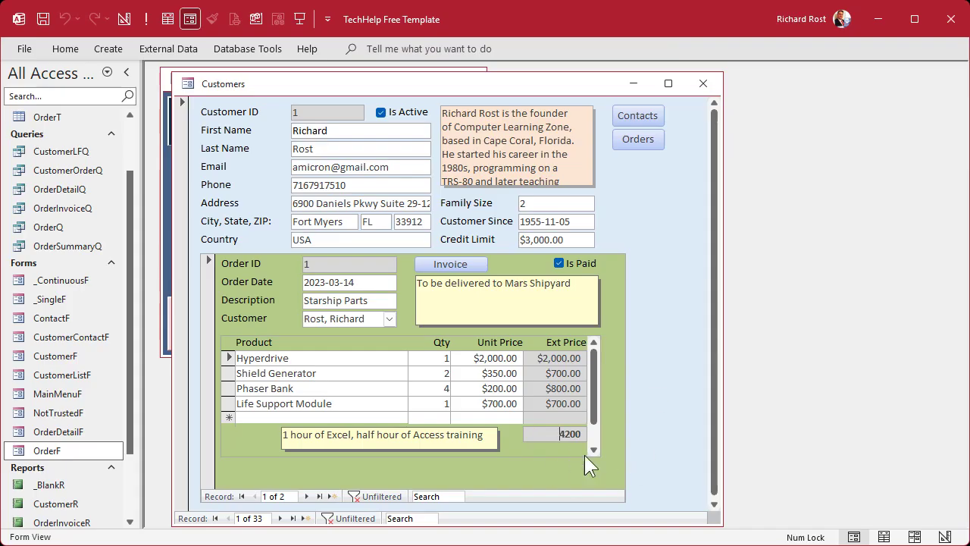
left_click_drag(494, 85, 728, 82)
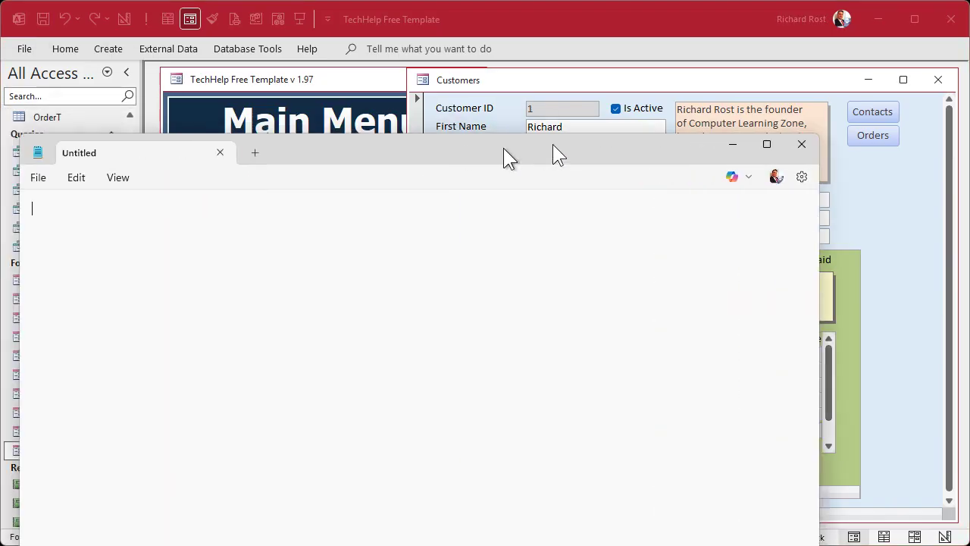
- Resize Notepad beside the forms and type 'MsgBox Forms!CustomerF!OrderF.Form!'
left_click_drag(509, 158, 605, 237)
left_click_drag(613, 307, 612, 345)
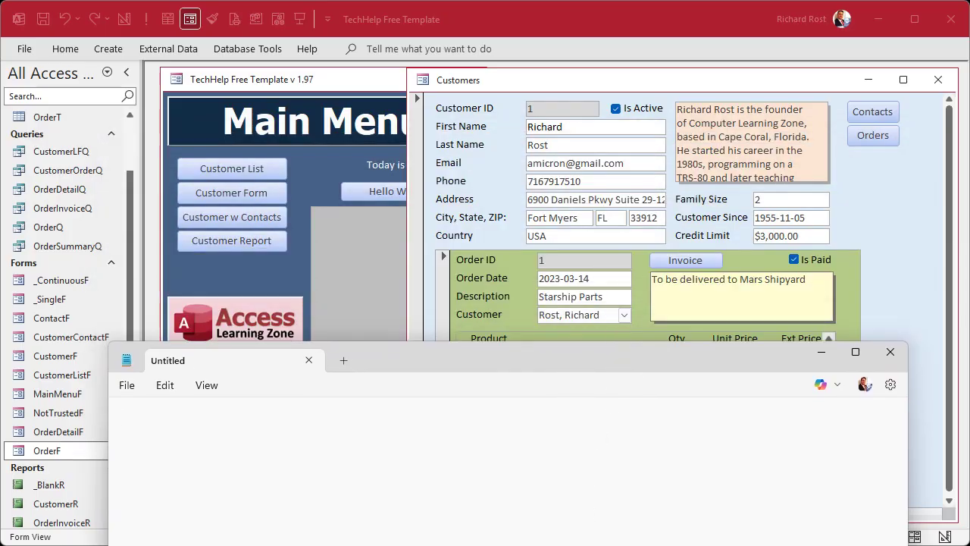
left_click_drag(574, 544, 574, 521)
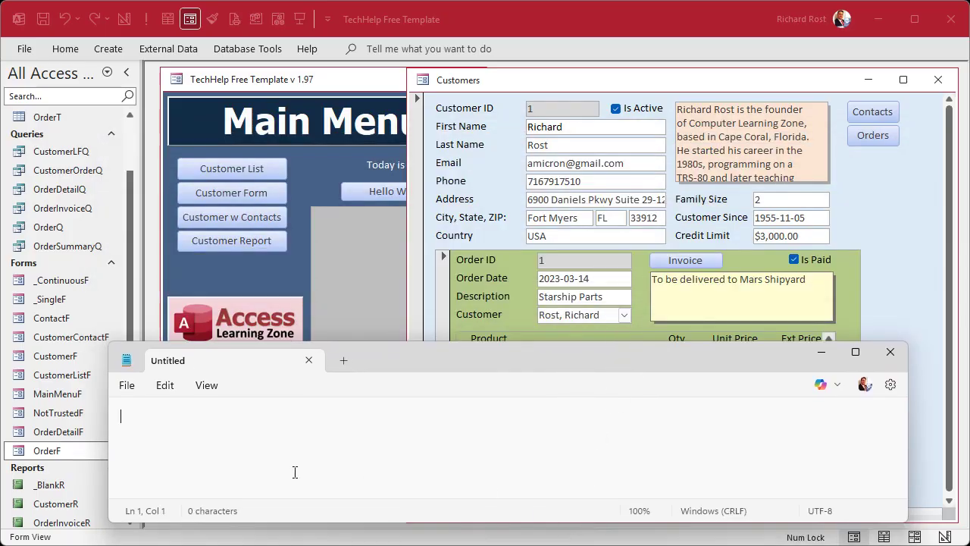
type("MsgBox F")
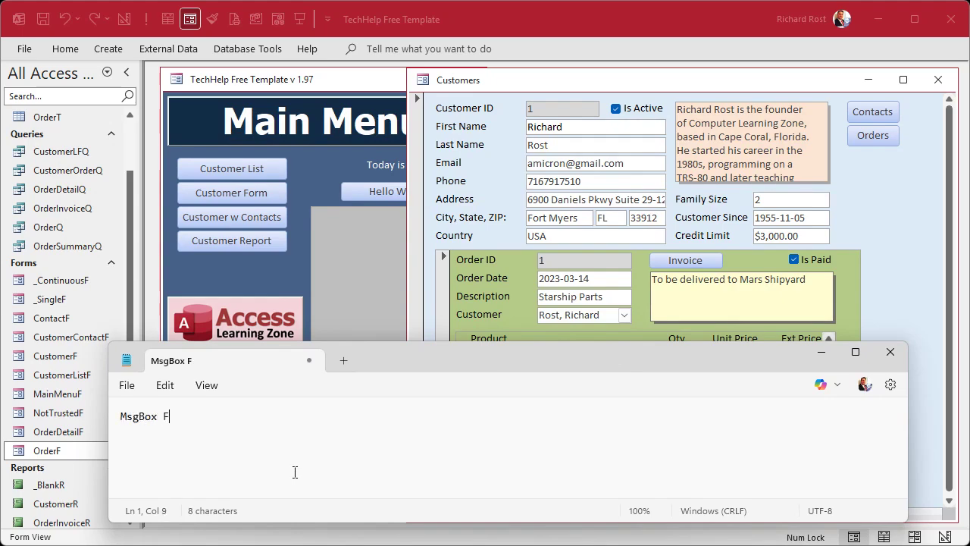
type("orms!CustomerF")
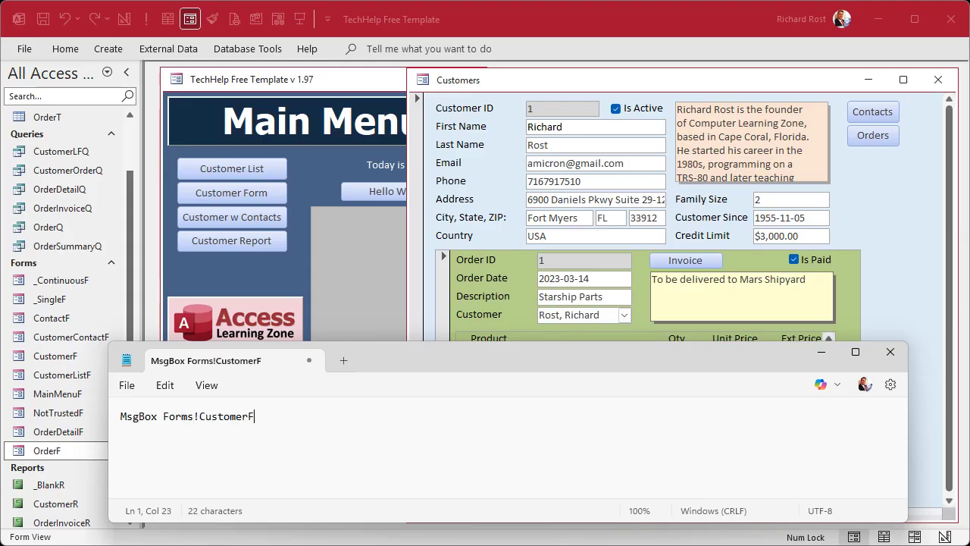
type("!")
type("OrderF")
type(".F")
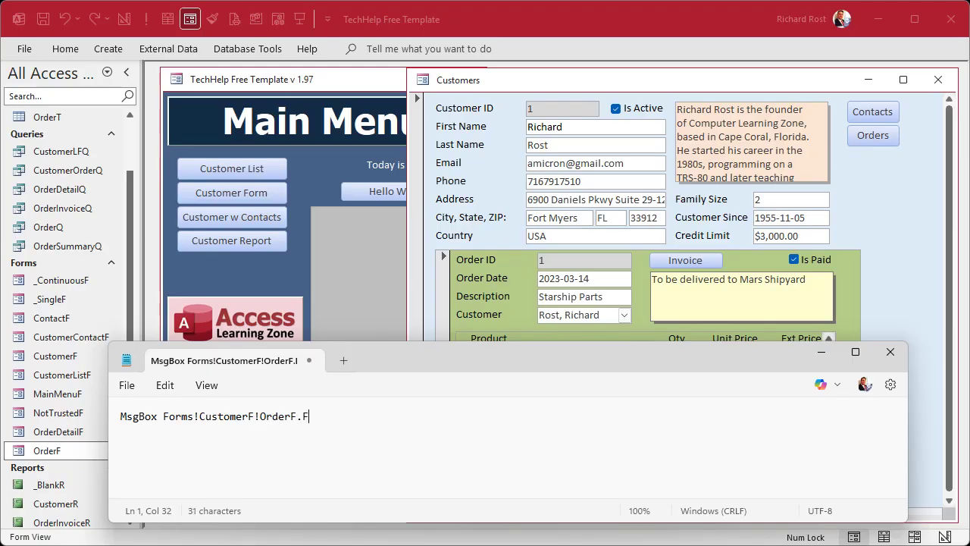
type("orm!")
left_click(891, 279)
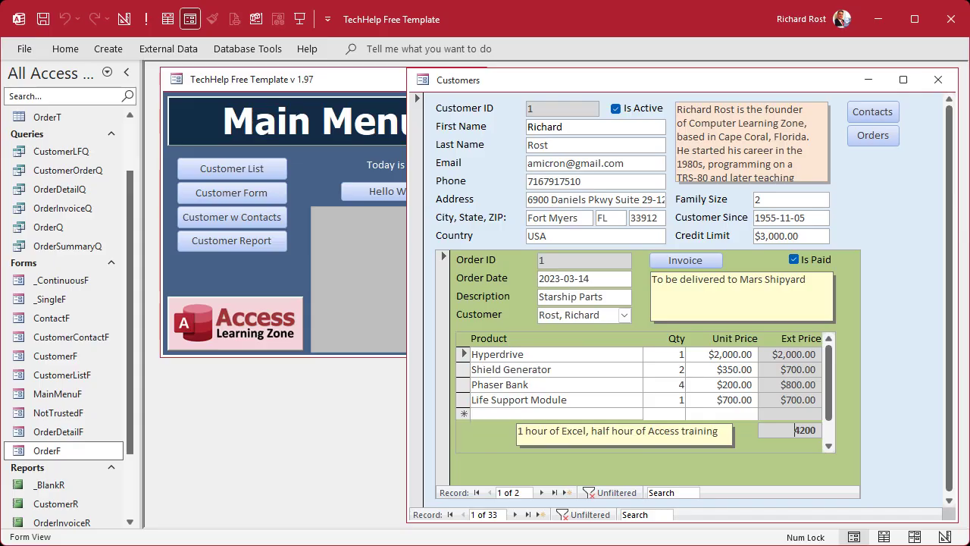
- Append 'OrderDetailF.Form!SumExtPrice' to the Notepad line and select the whole line for copying
key("alt+Tab")
left_click_drag(574, 350, 593, 118)
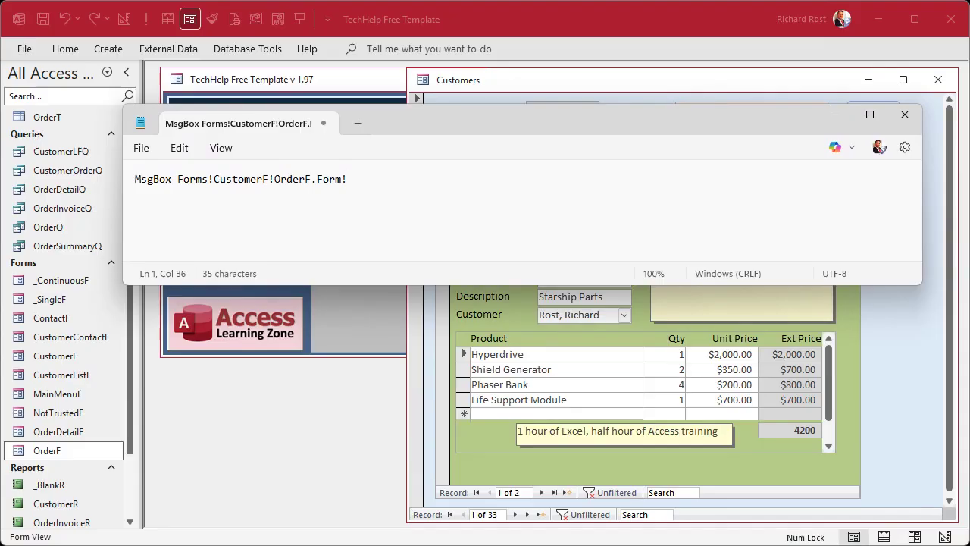
type("OrderDet")
type("ai")
type("lF")
type(".Form")
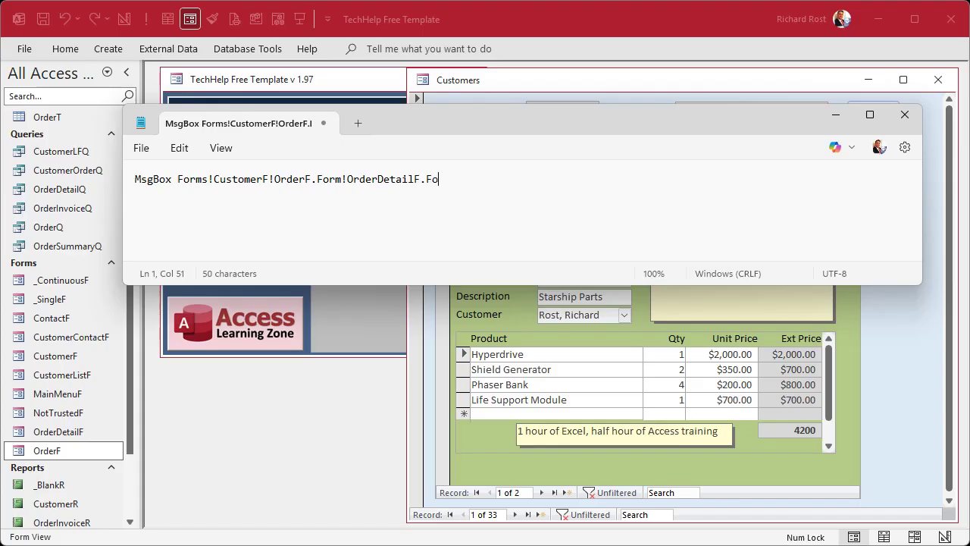
type("!SumExtPrice")
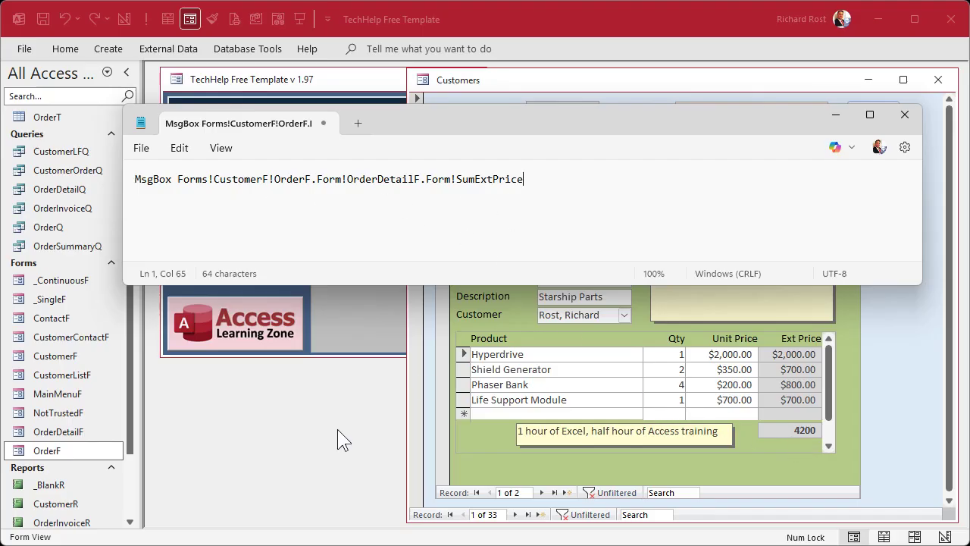
left_click(69, 450)
left_click_drag(541, 180, 104, 196)
key("ctrl+c")
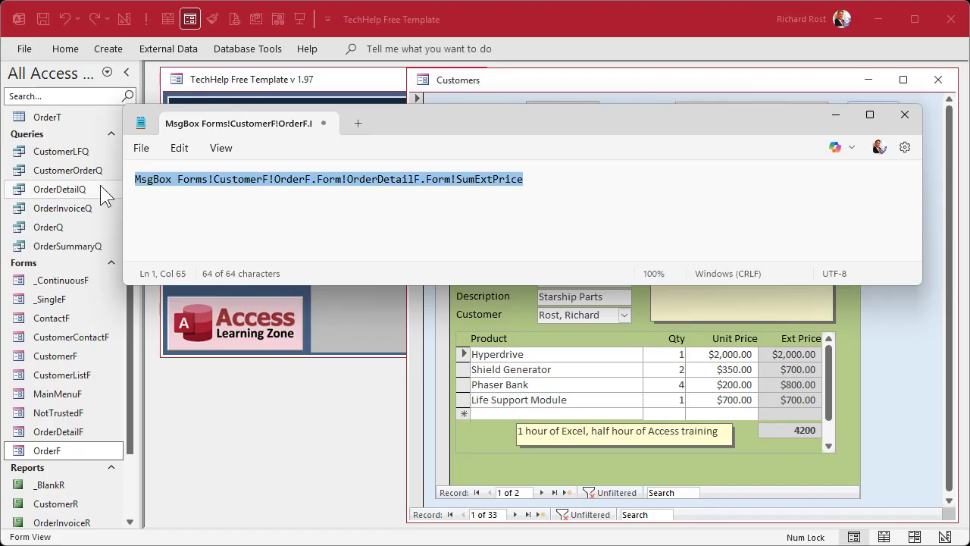
- Close Customers and open the Hello World button's click event code from MainMenuF's design
left_click(578, 15)
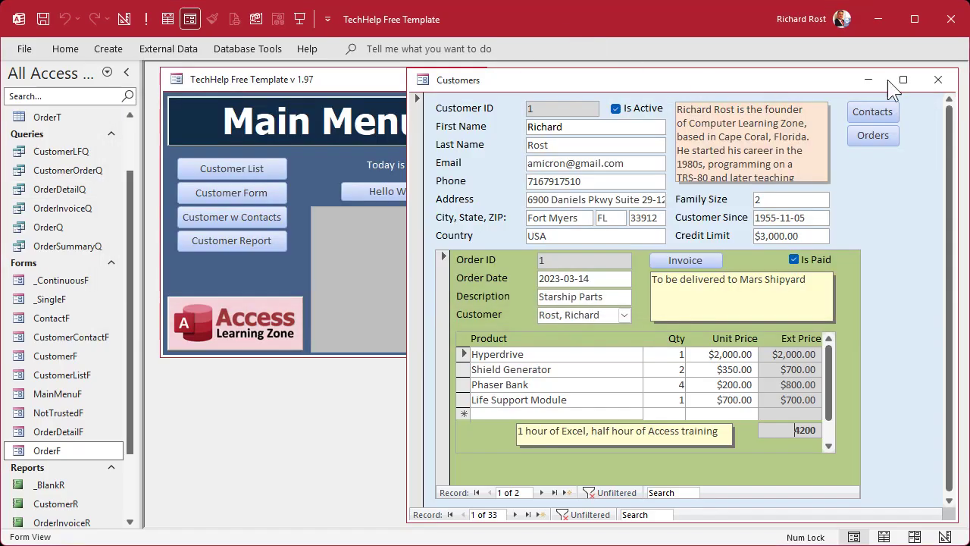
left_click(937, 80)
right_click(372, 80)
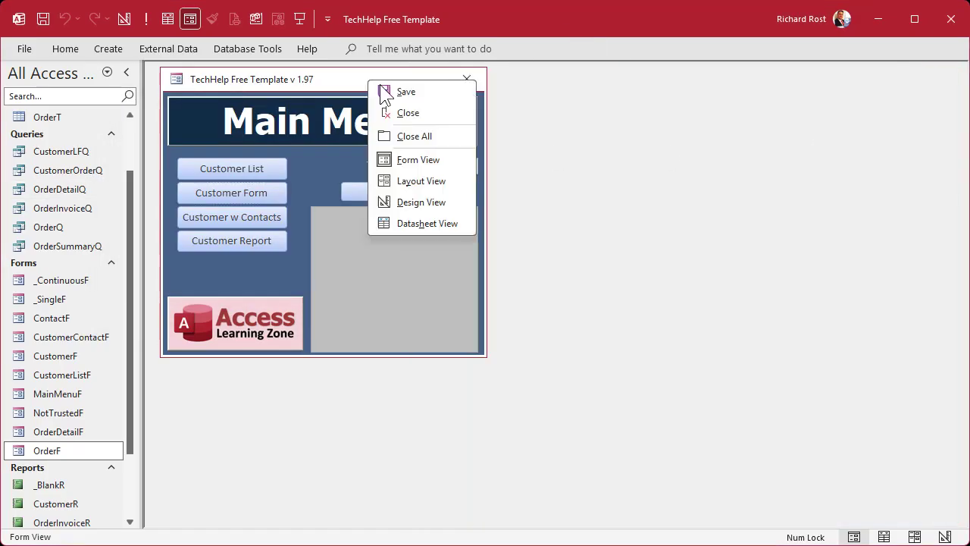
left_click(415, 203)
right_click(411, 222)
left_click(447, 231)
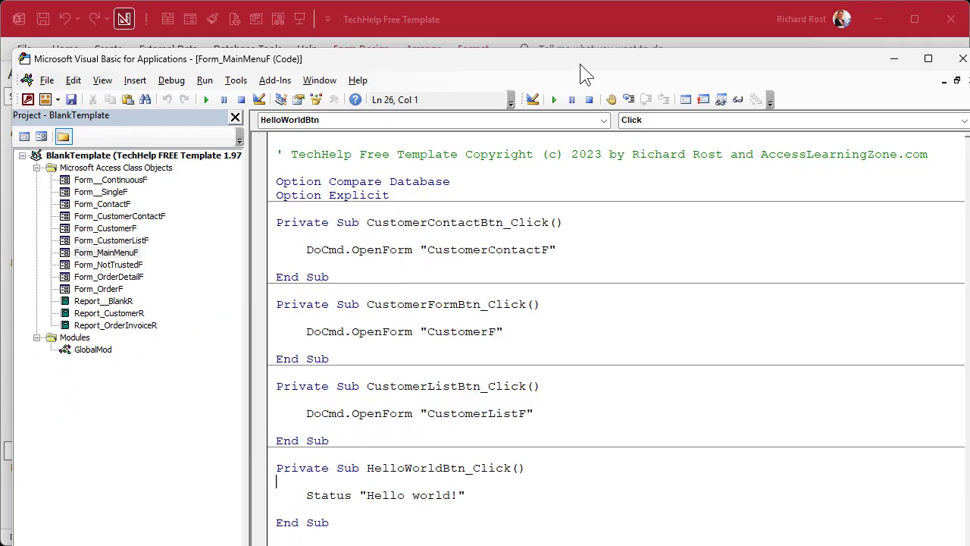
left_click_drag(580, 64, 604, 22)
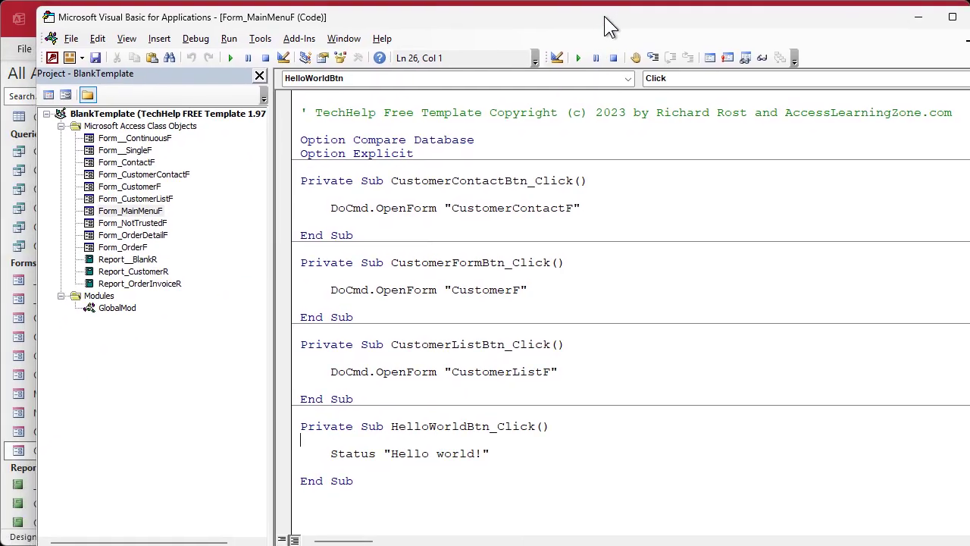
- Replace the Status line with the pasted MsgBox SumExtPrice line and compile the code
left_click_drag(332, 453, 523, 454)
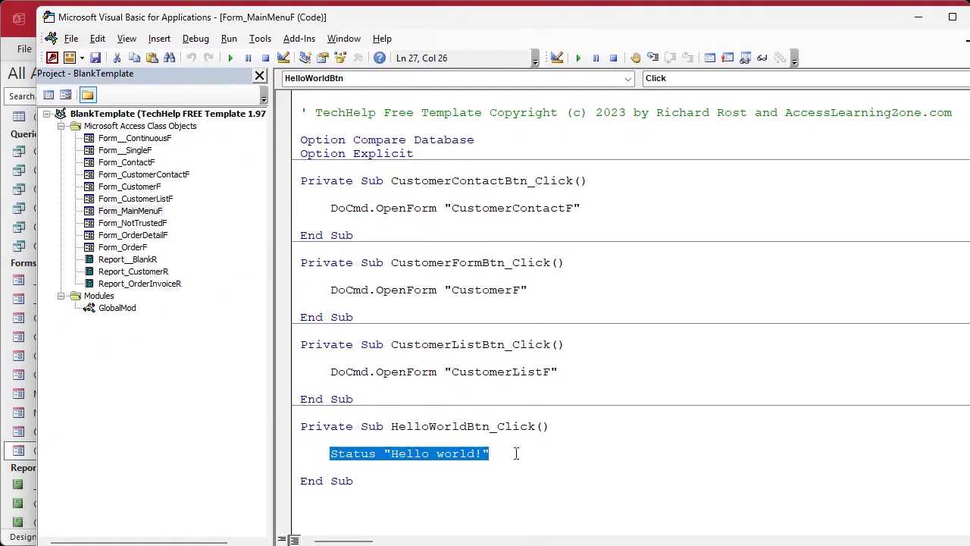
key("ctrl+v")
left_click(508, 496)
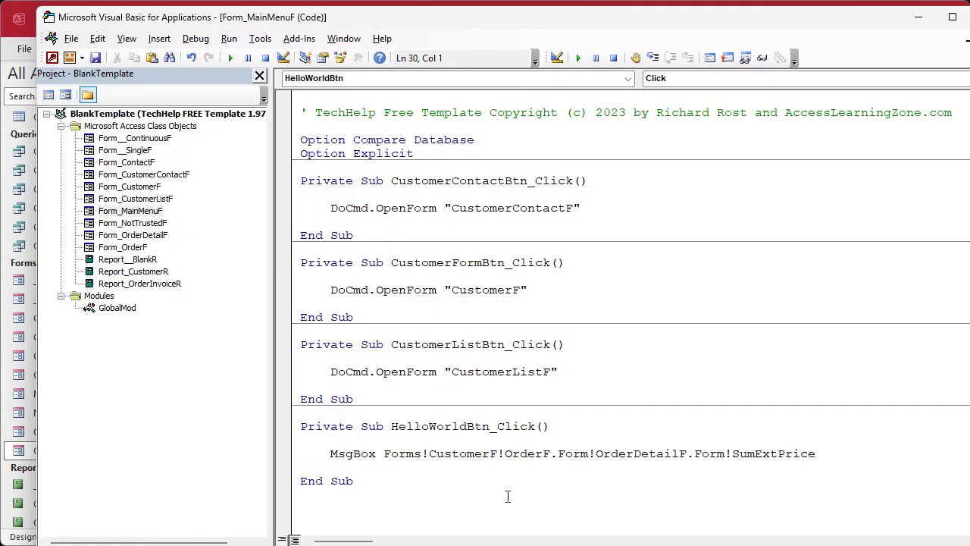
left_click(196, 38)
left_click(216, 58)
key("alt+F11")
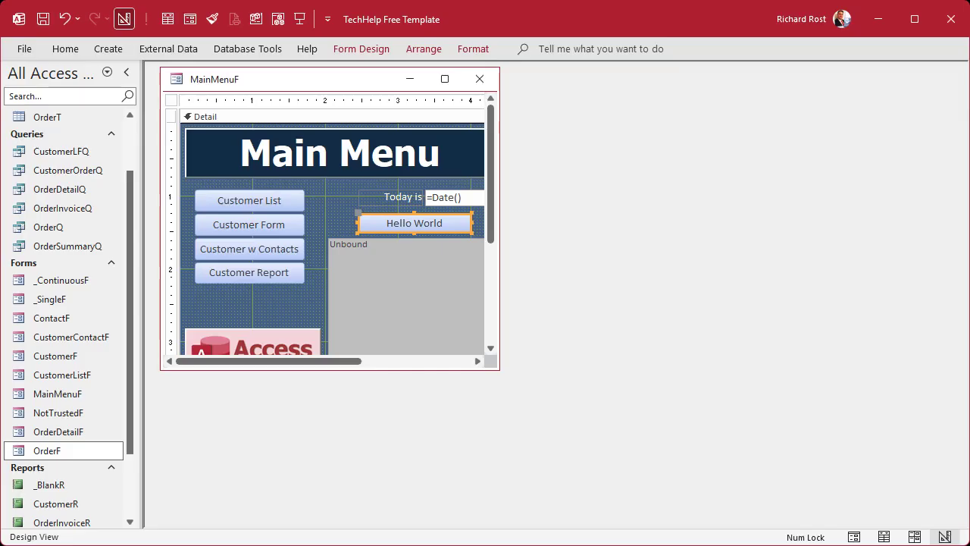
- Save the main menu, reopen it with Customers, run Hello World, and end error 2465
left_click(476, 78)
left_click(497, 407)
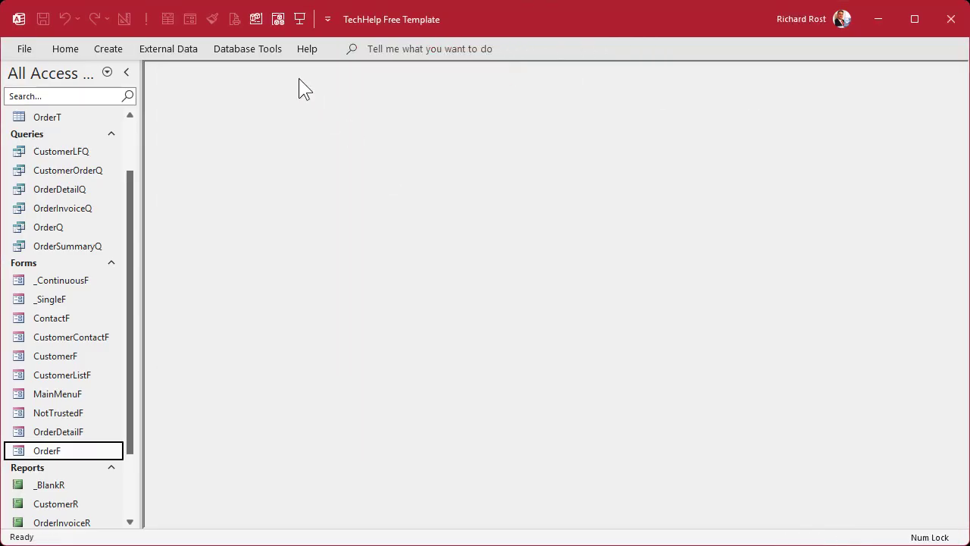
left_click(300, 20)
left_click(267, 191)
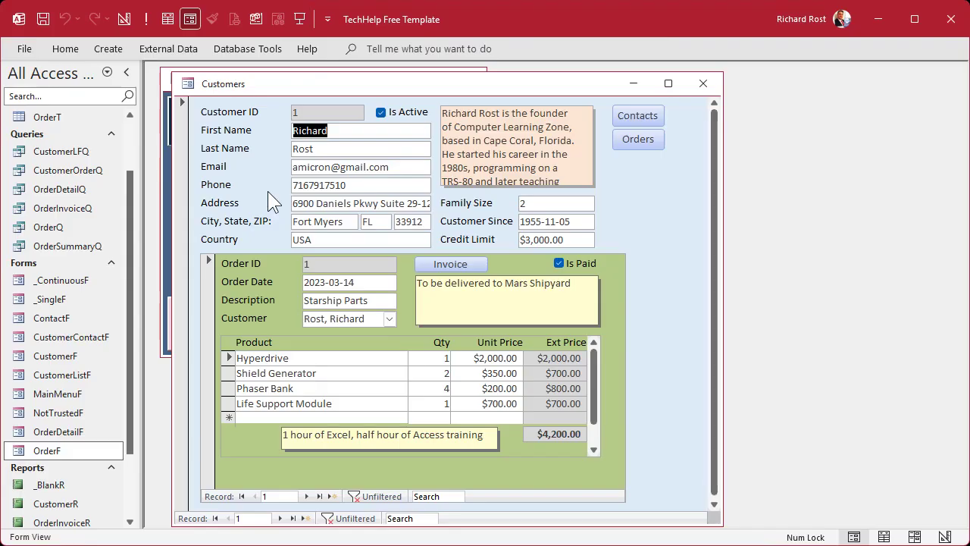
left_click_drag(365, 94, 674, 84)
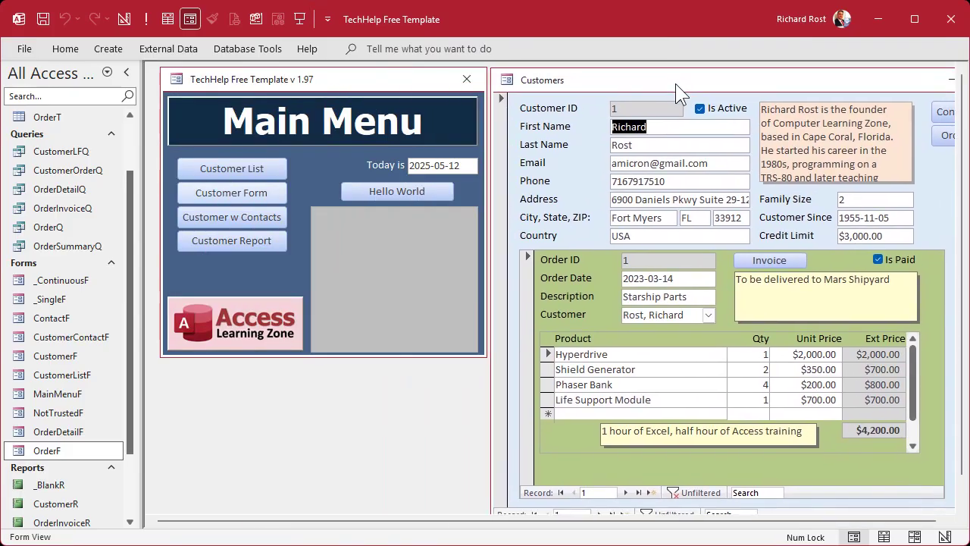
left_click(388, 194)
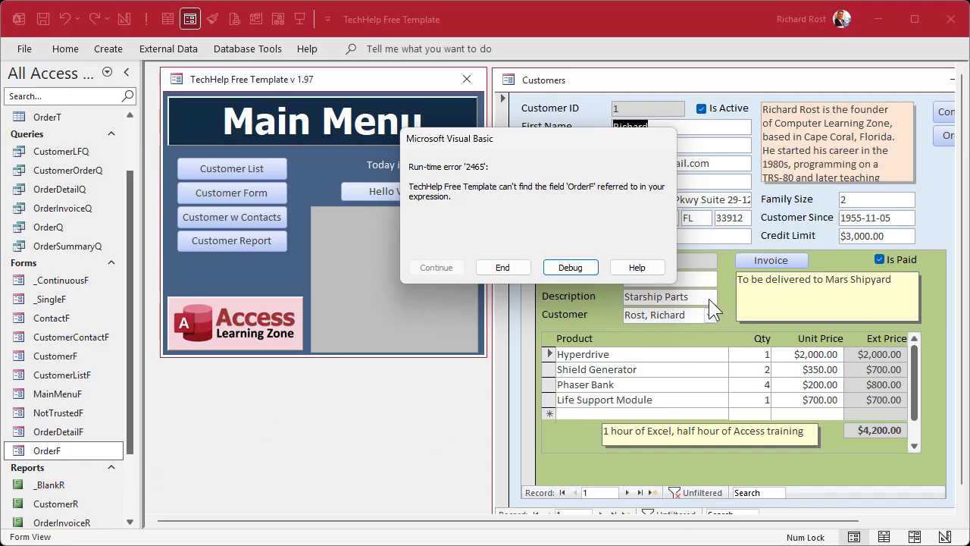
left_click(500, 268)
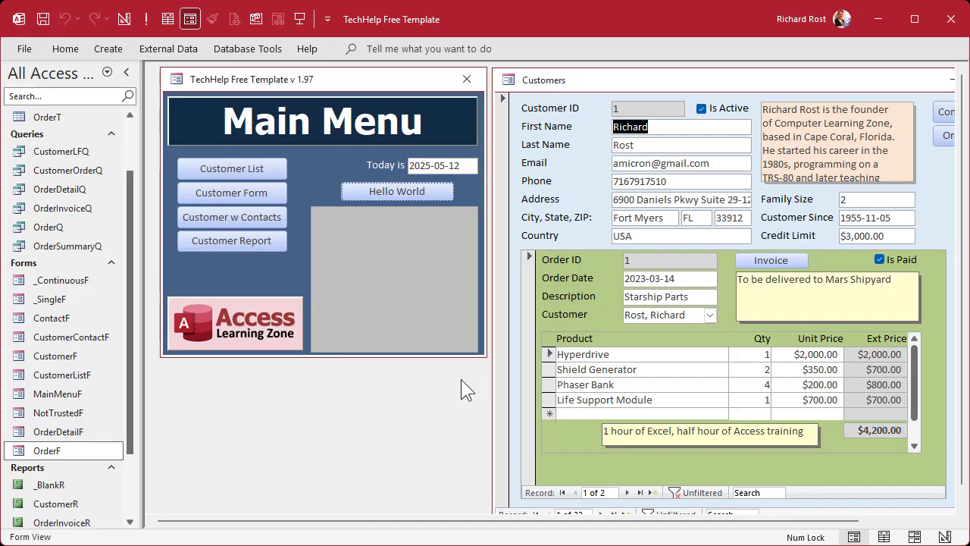
- In CustomerF's design, read the order subform control's Name ('Orders'), then close the design
left_click_drag(674, 79, 432, 78)
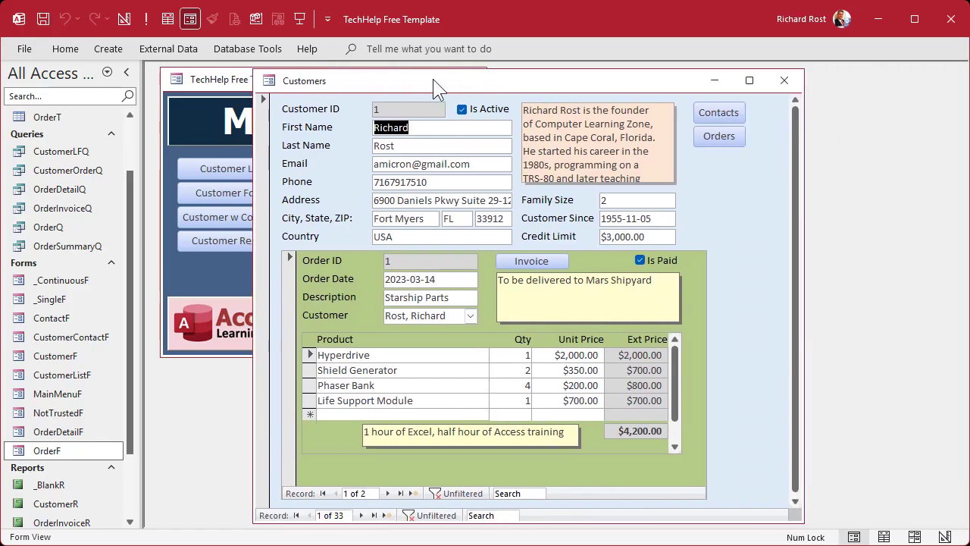
right_click(433, 78)
left_click(495, 201)
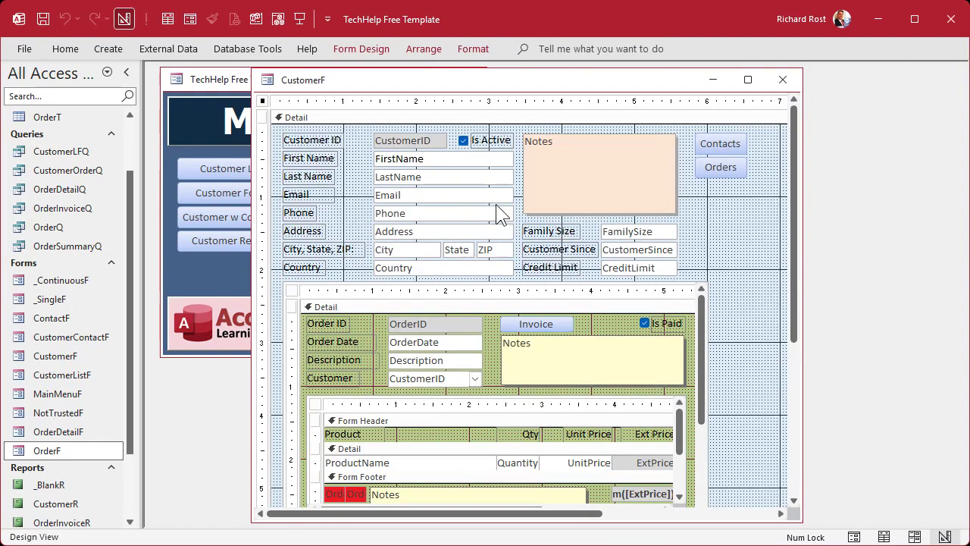
left_click(323, 287)
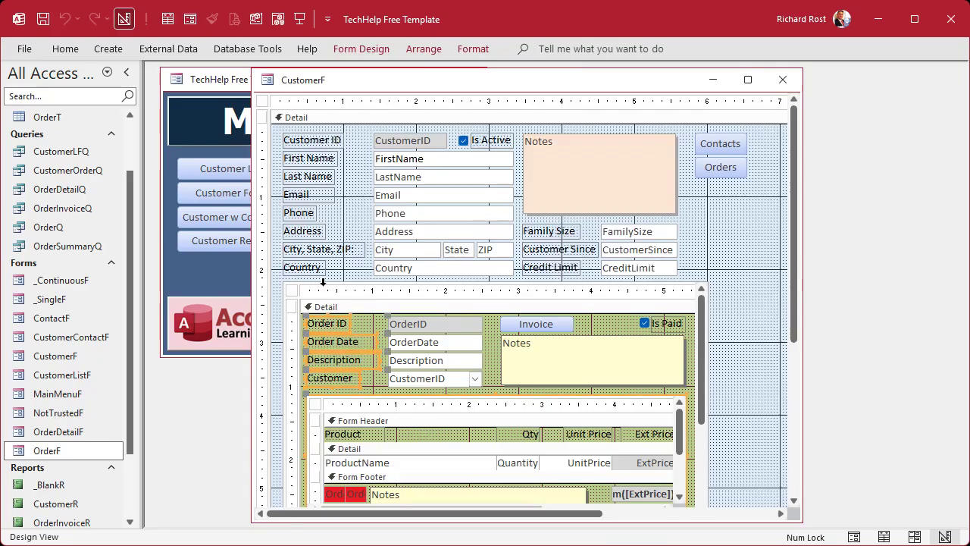
double_click(326, 281)
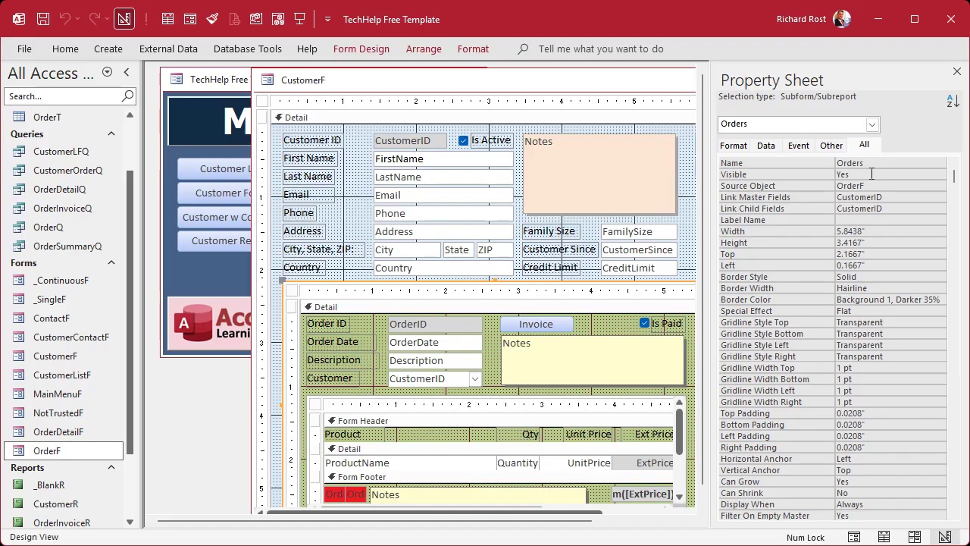
left_click(957, 71)
left_click(790, 81)
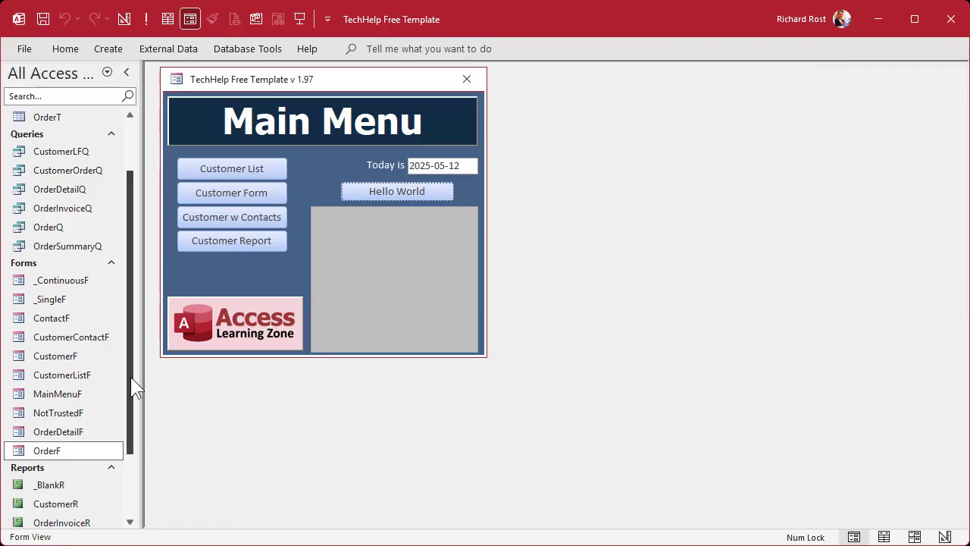
- Set the OrderF form's Caption property to 'This is the Order Form' in Design View
left_click_drag(130, 385, 130, 429)
right_click(64, 389)
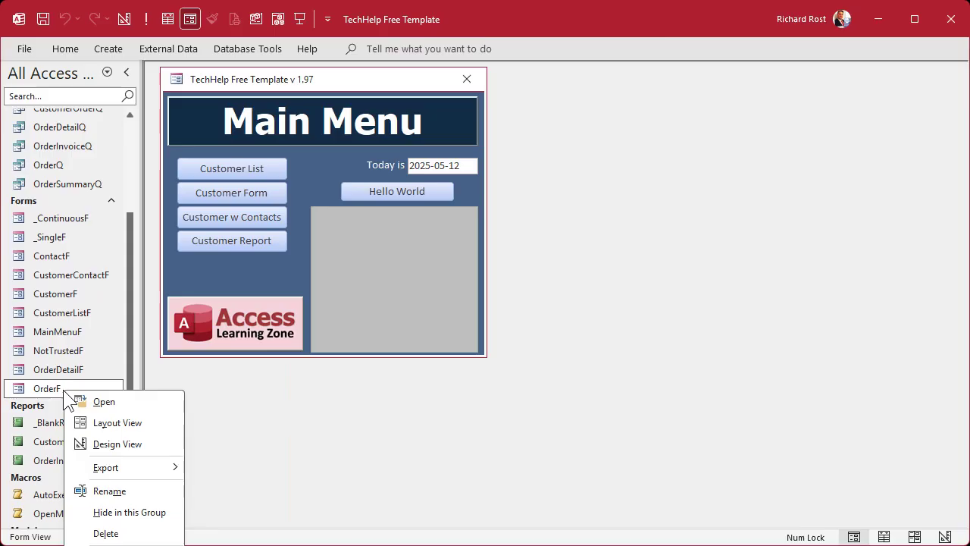
left_click(98, 443)
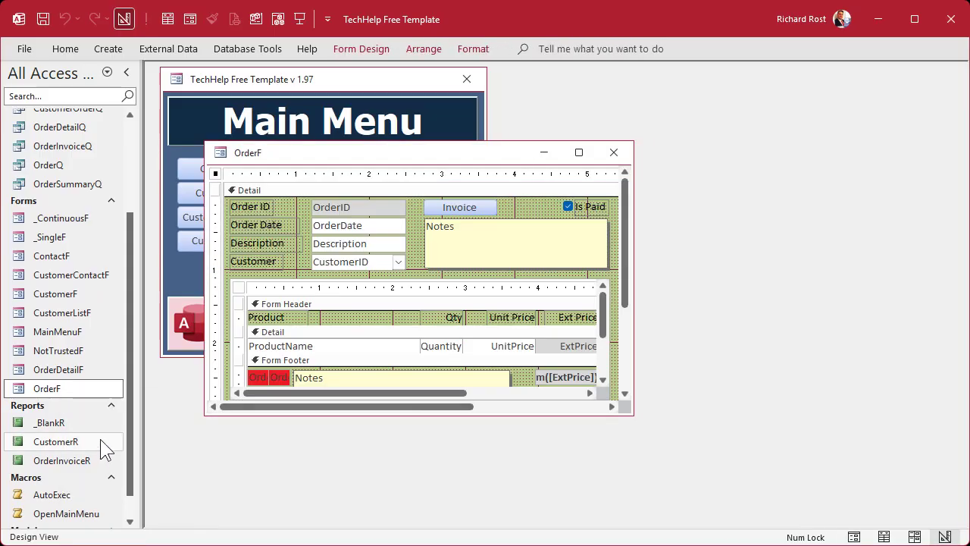
double_click(215, 173)
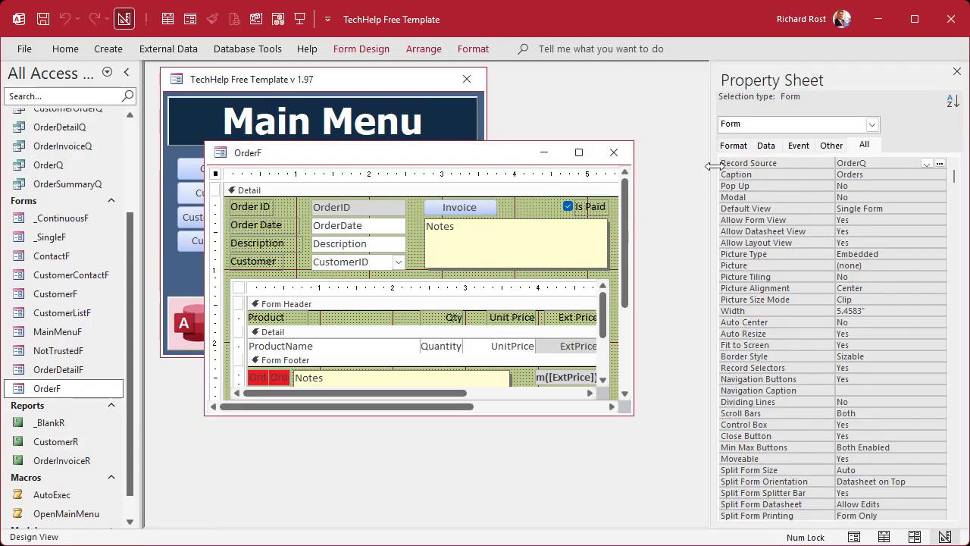
left_click(761, 175)
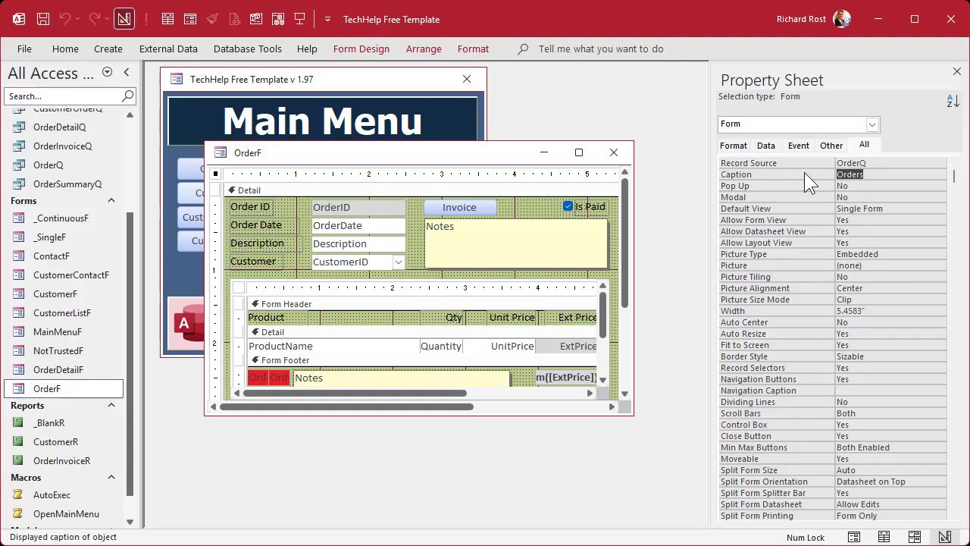
type("This is the Order Form")
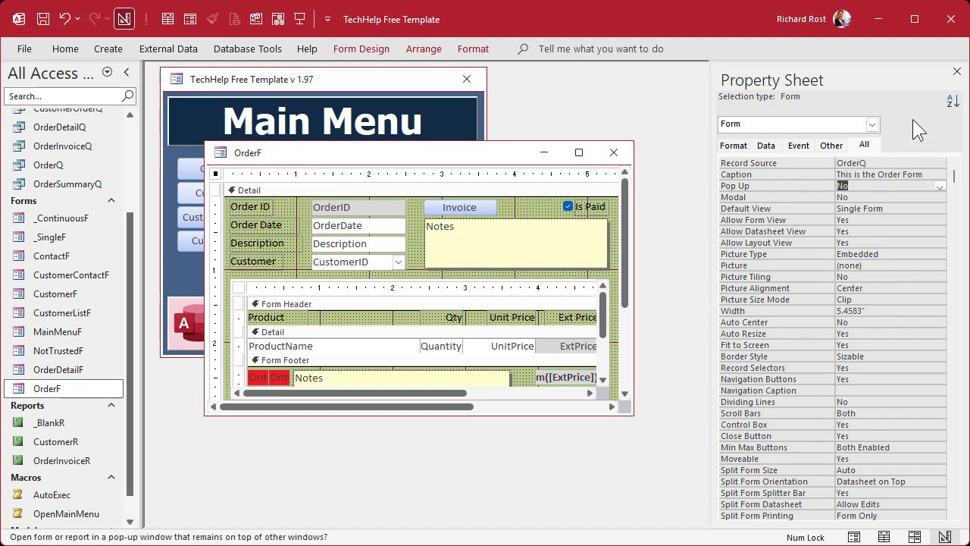
- Save OrderF and reopen it to show the new title bar caption
left_click(956, 71)
left_click(616, 152)
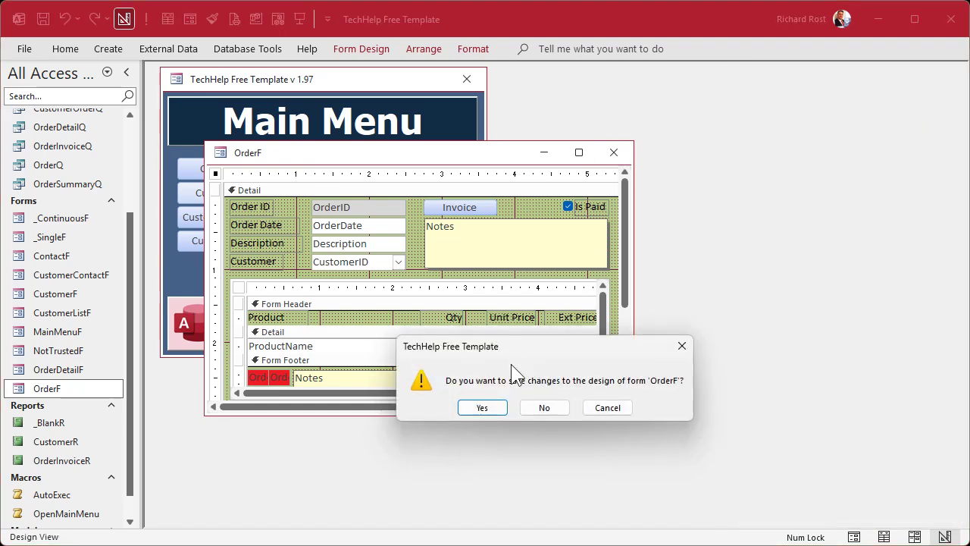
left_click(486, 408)
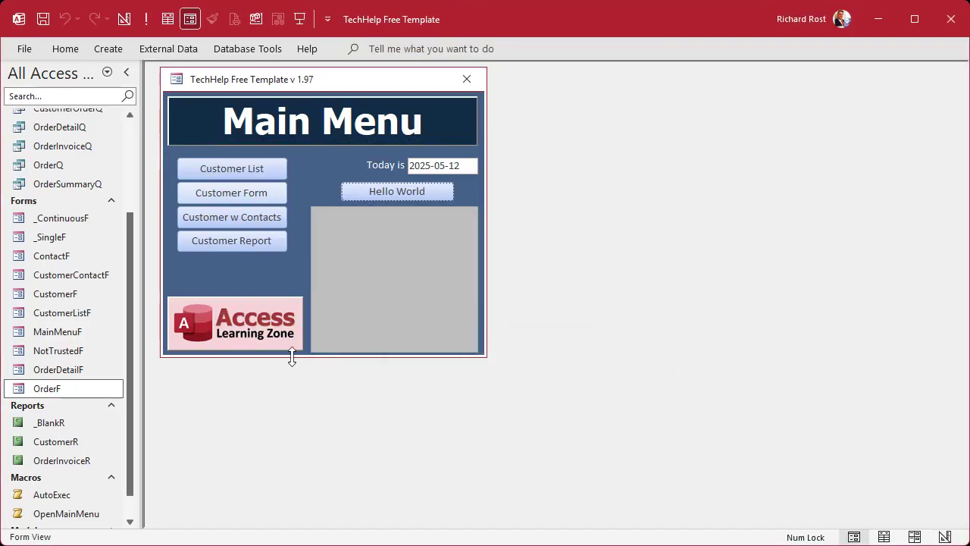
double_click(66, 388)
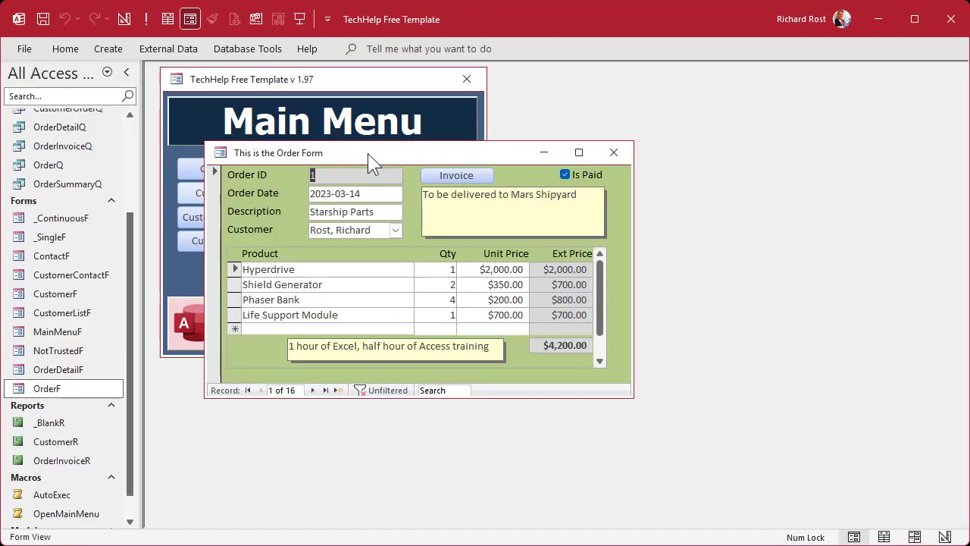
- Open the Customers form in Design View and add OrderF as a subform without its label
left_click(614, 153)
left_click(249, 192)
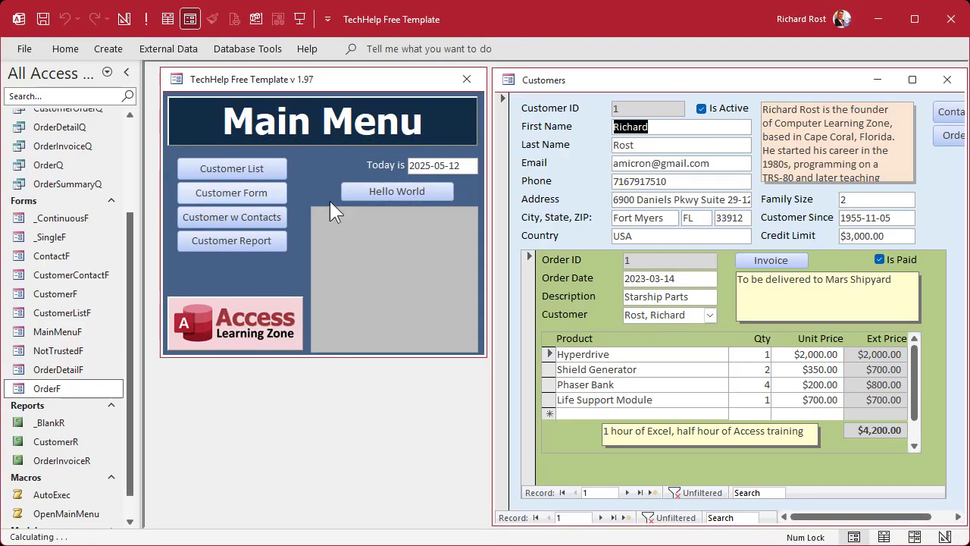
right_click(715, 78)
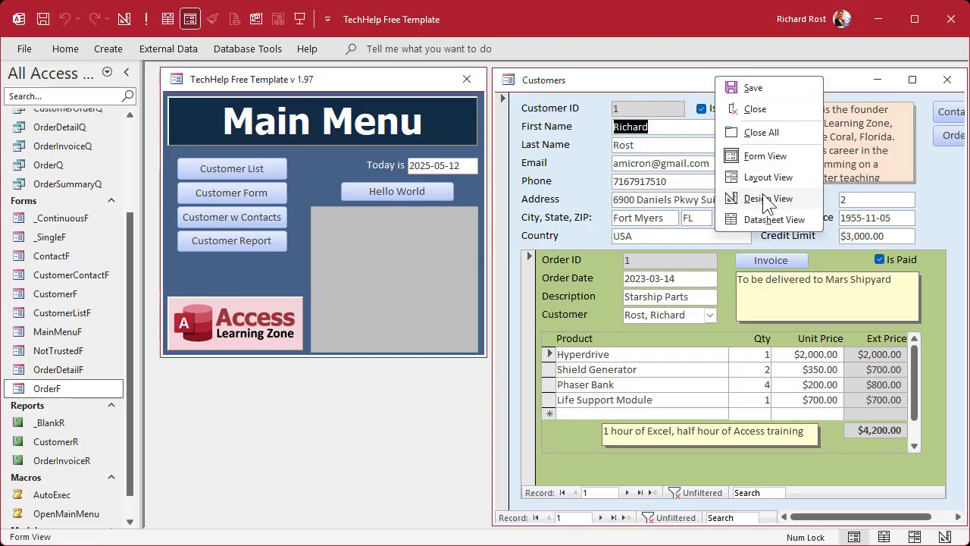
left_click(766, 200)
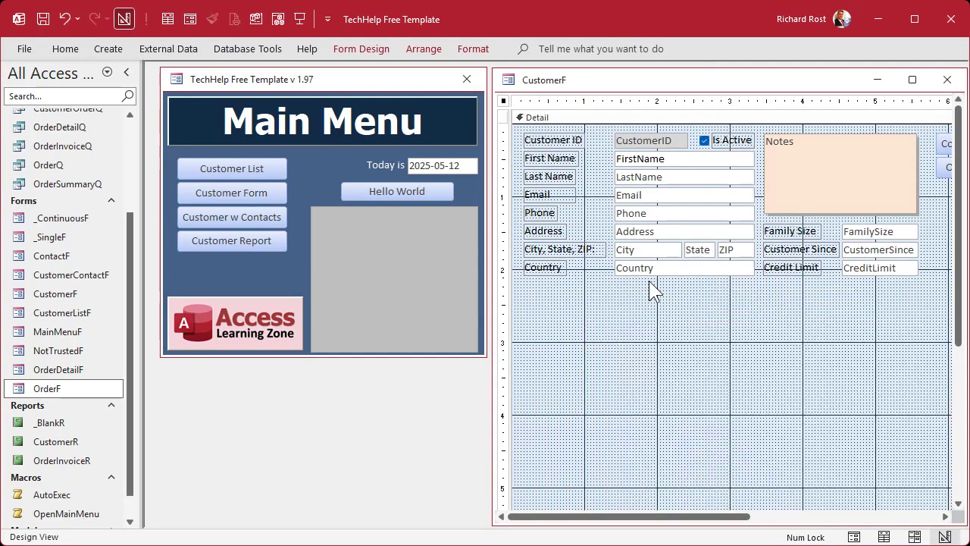
left_click_drag(65, 391, 531, 292)
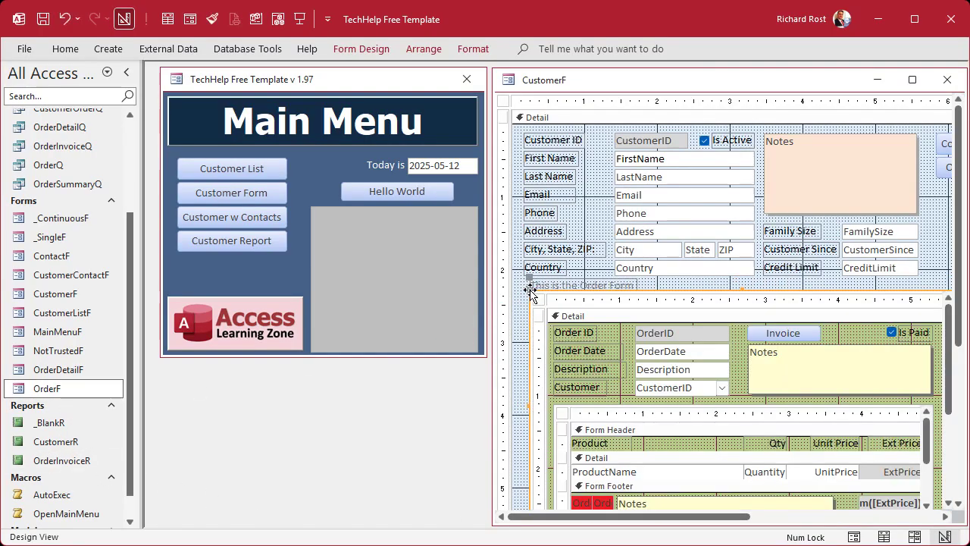
left_click(598, 282)
key("Delete")
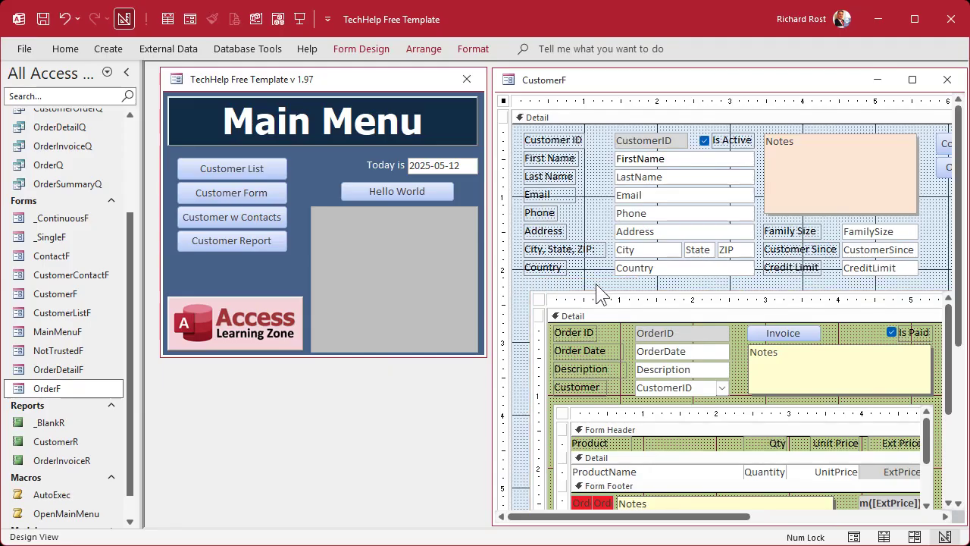
- Name the new subform control OrderF, copying the name from its Source Object
left_click(596, 289)
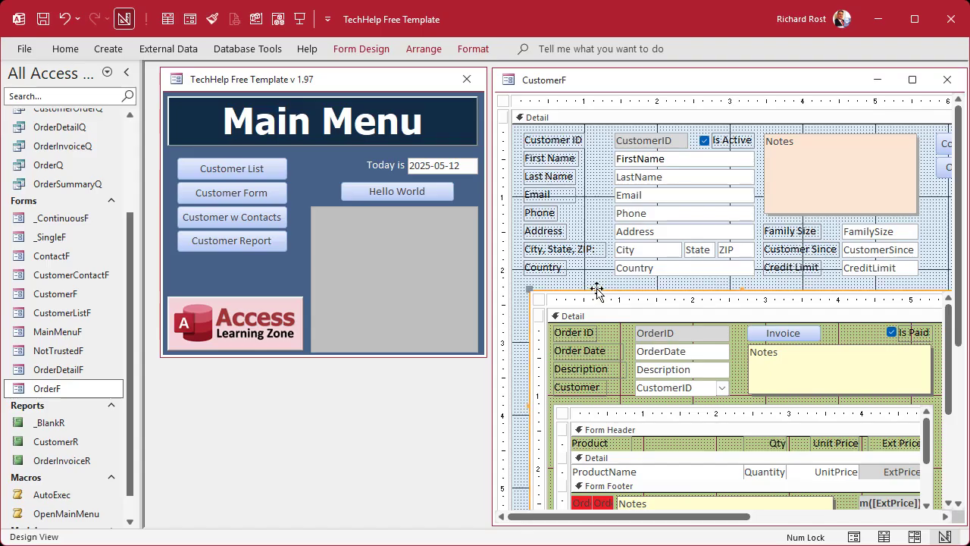
key("F4")
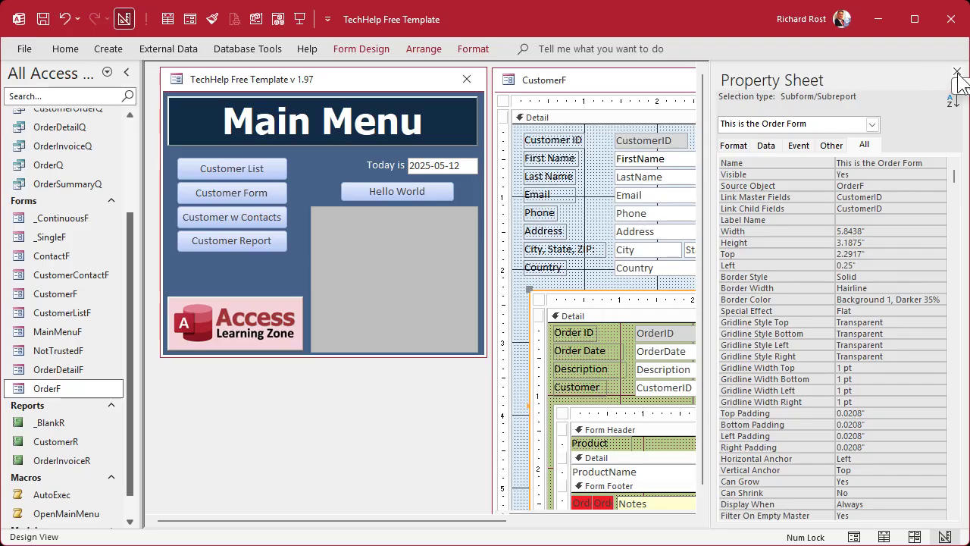
left_click_drag(568, 85, 240, 85)
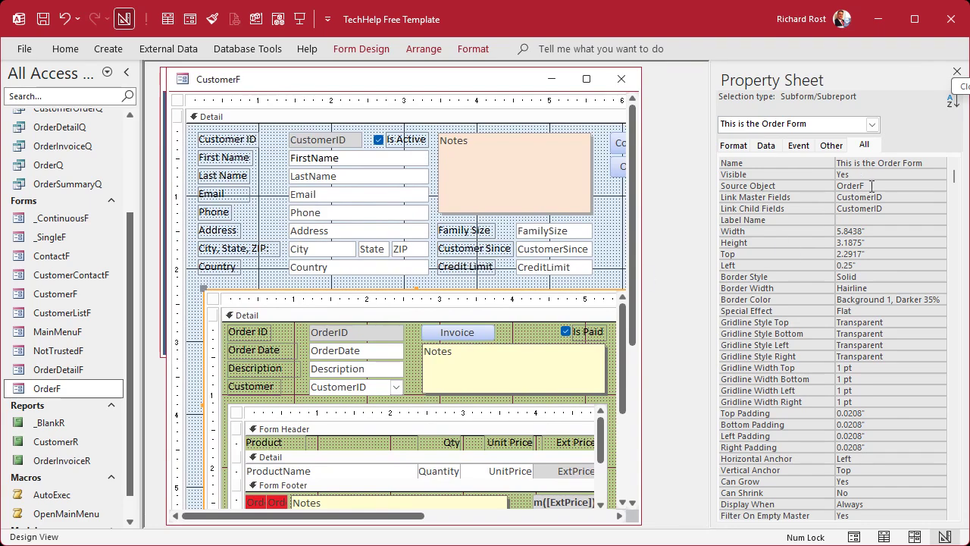
left_click(800, 186)
key("ctrl+c")
left_click(926, 163)
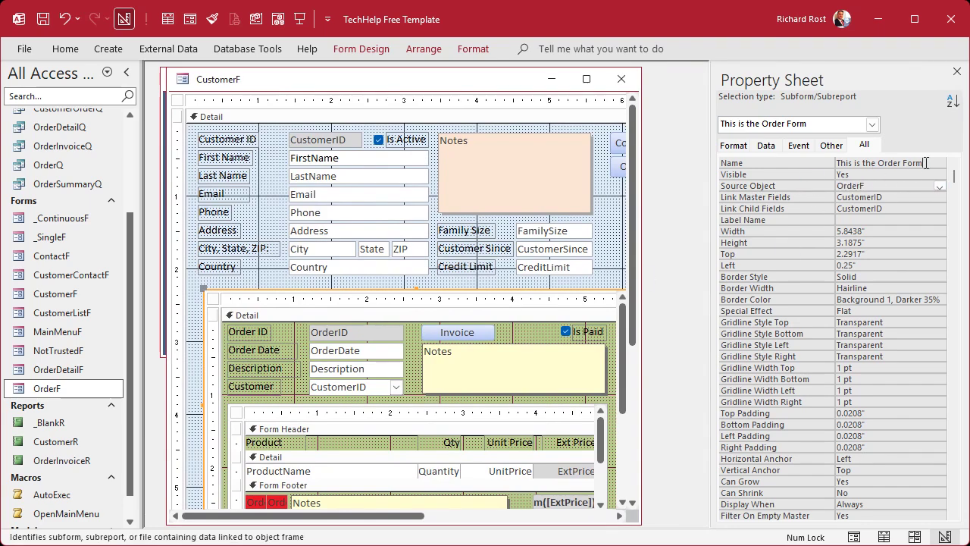
left_click(791, 160)
key("ctrl+v")
key("Return")
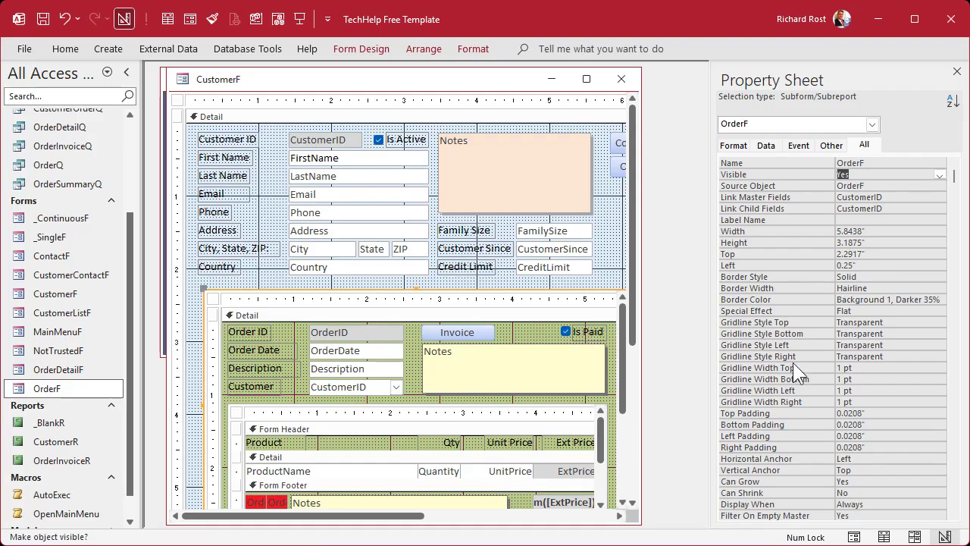
left_click(285, 405)
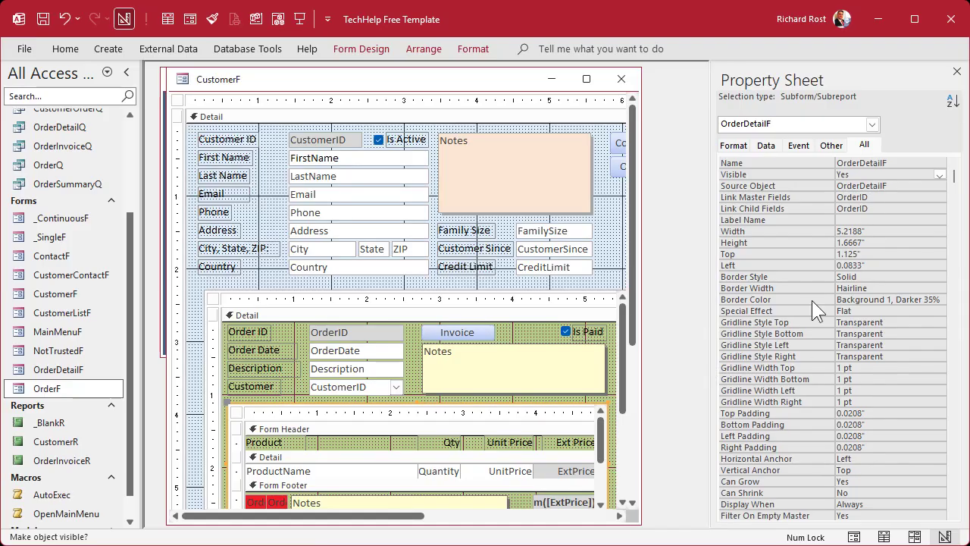
left_click(387, 288)
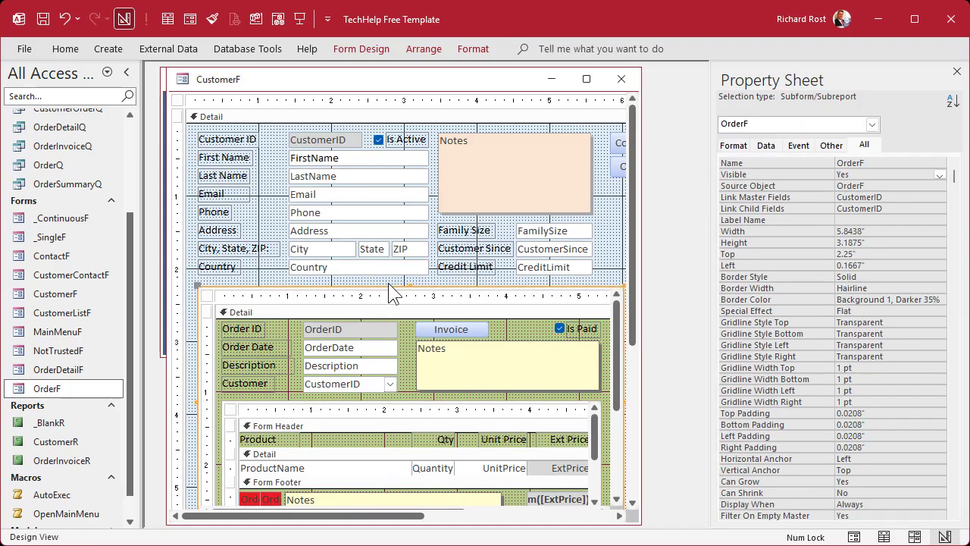
- Open the Customers form, run Hello World to get 4200, then select the MsgBox reference in Notepad
left_click(622, 80)
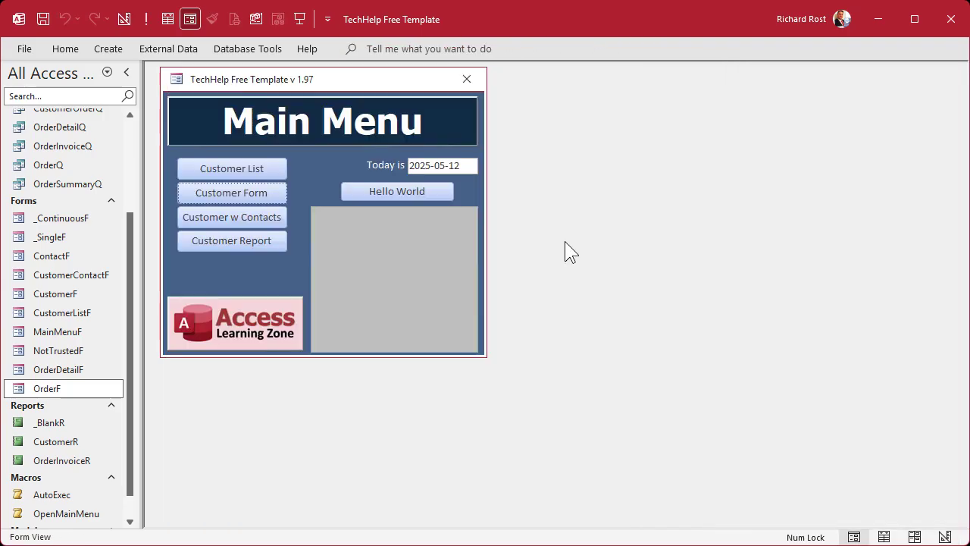
left_click(249, 194)
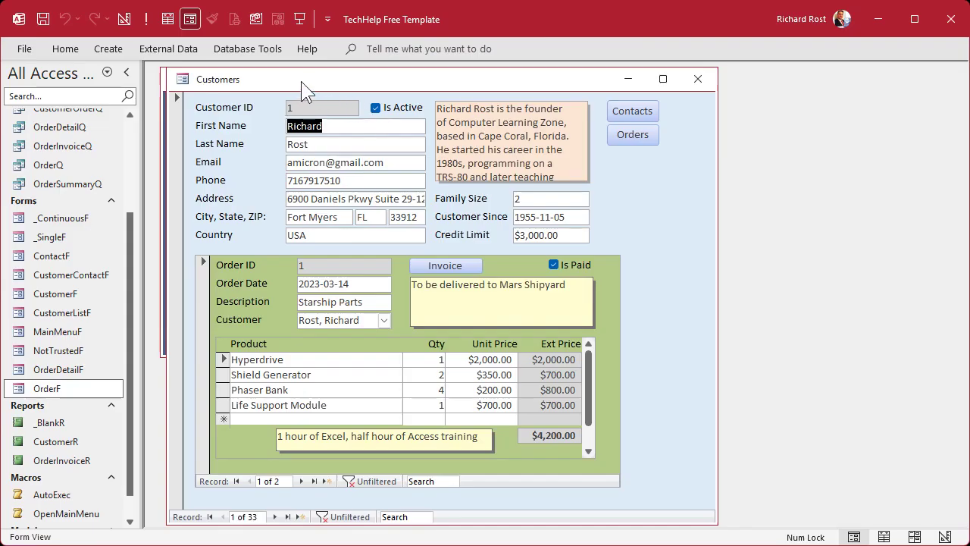
left_click_drag(301, 81, 642, 84)
left_click(412, 192)
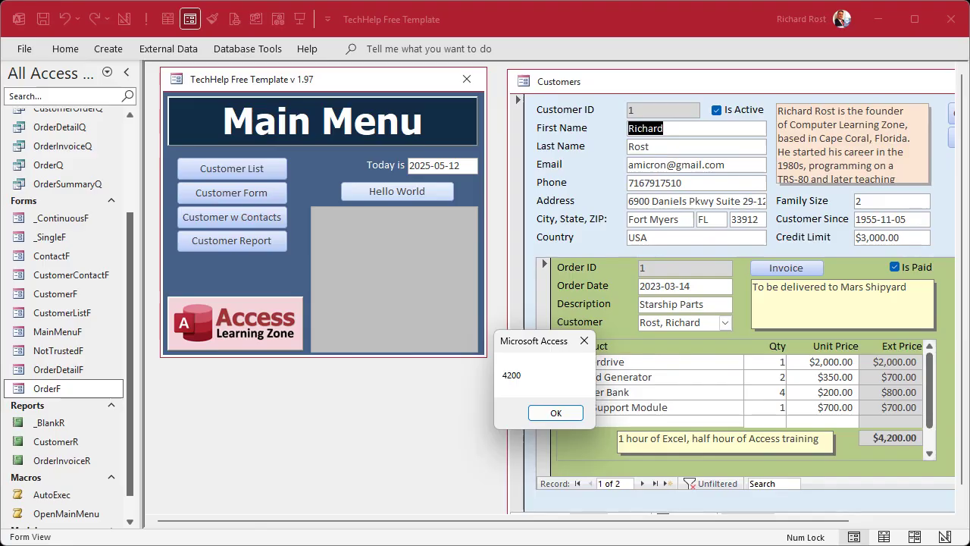
key("alt+Tab")
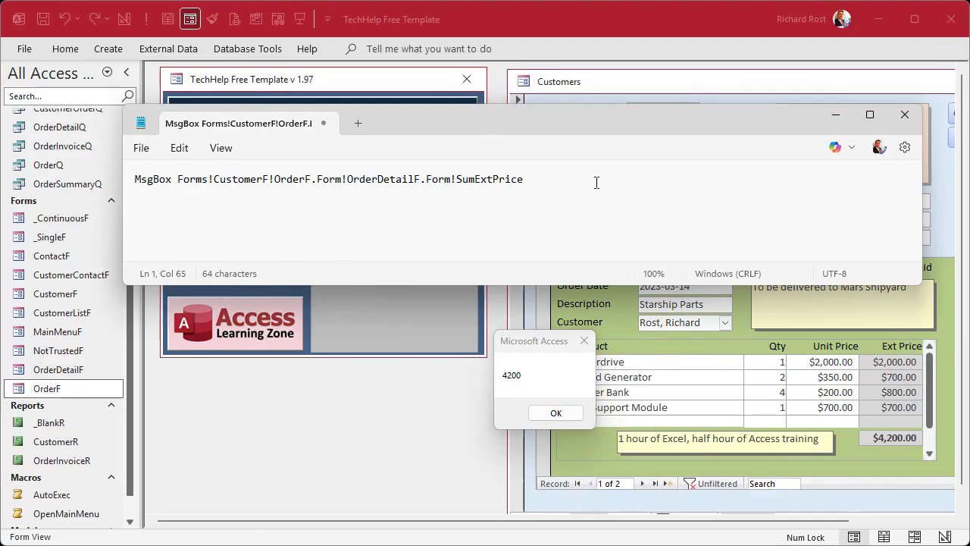
left_click_drag(177, 179, 563, 189)
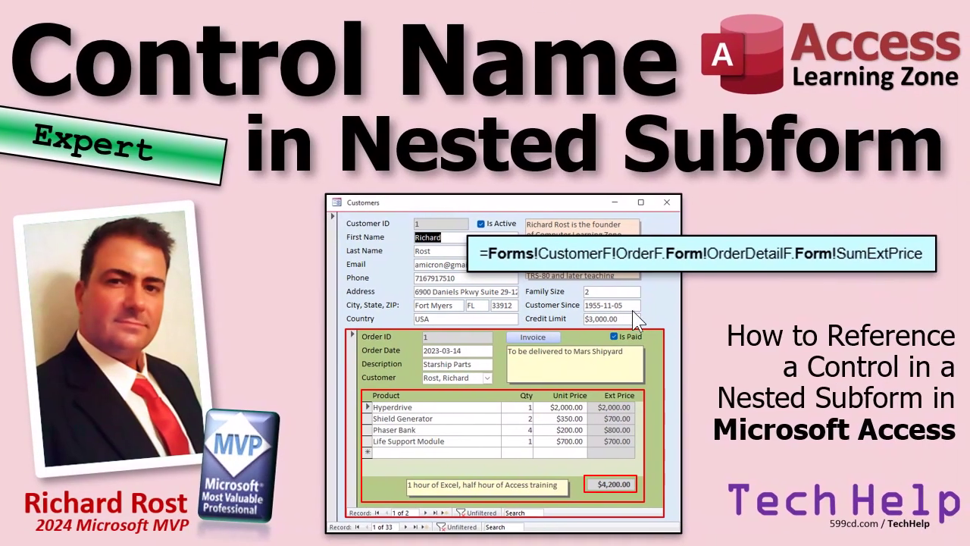
- Enlarge the nested-reference formula text box on the title slide by dragging its handle
left_click(562, 253)
left_click_drag(464, 276, 179, 292)
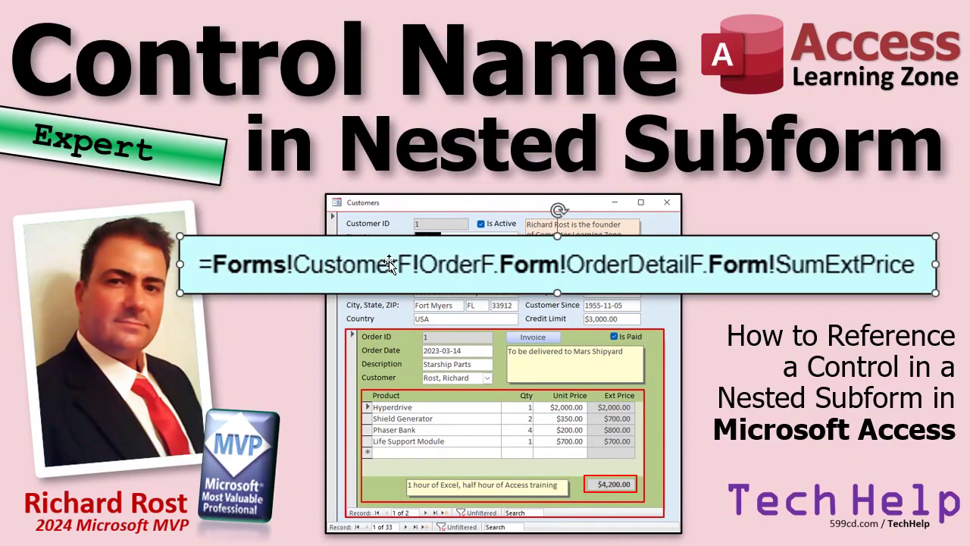